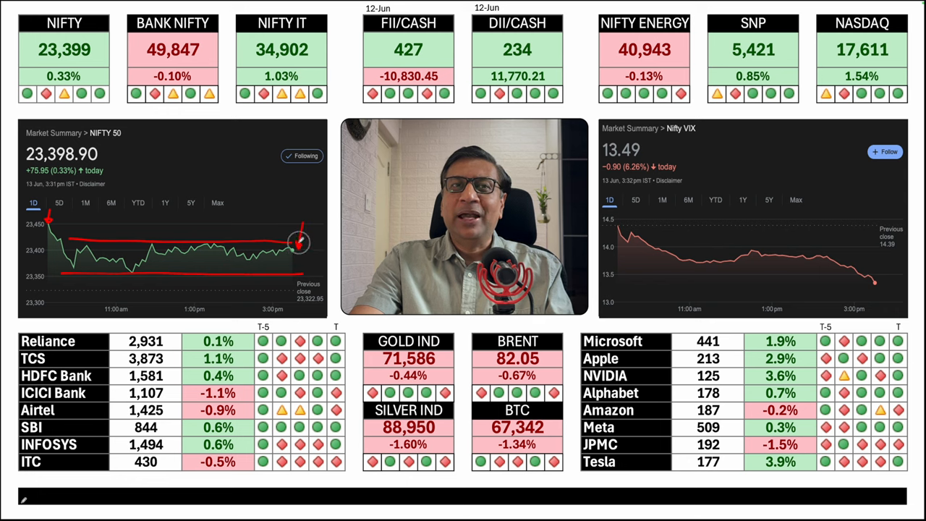
Step: Mark the VIX chart: falling-trend arrow, underlined day's drop and circled 13.49 value
mouse_move(628, 216)
mouse_down()
mouse_move(777, 238)
mouse_move(882, 274)
mouse_up()
drag(621, 174, 659, 174)
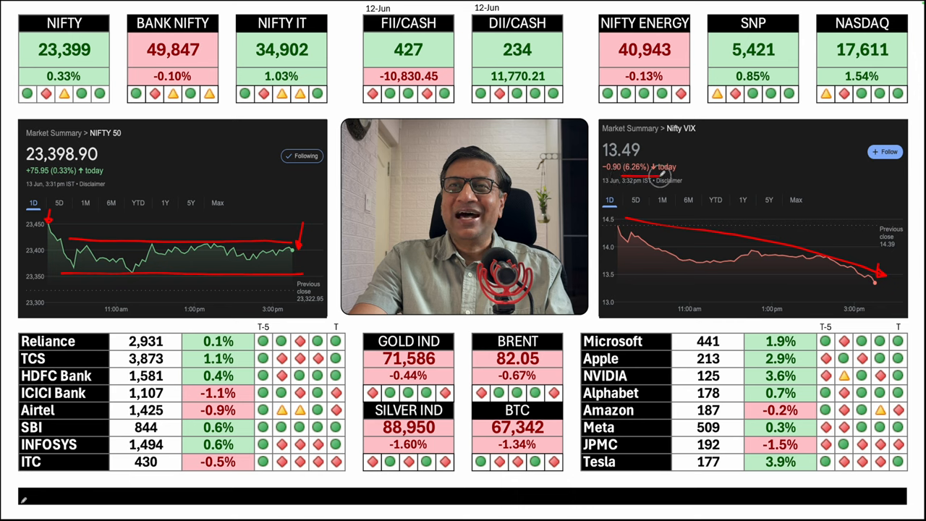
mouse_move(614, 143)
mouse_down()
mouse_move(595, 163)
mouse_move(649, 143)
mouse_up()
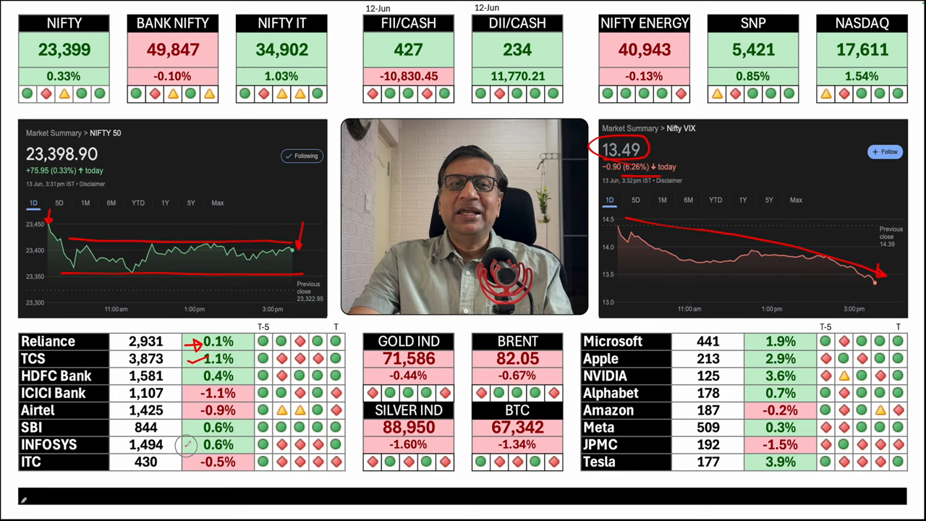
Step: Tick or arrow the Nifty stock changes (INFOSYS 0.6%, HDFC 0.4%, SBI 0.6%, ICICI -1.1%, Airtel -0.9%) and circle the trend dots
drag(186, 445, 212, 438)
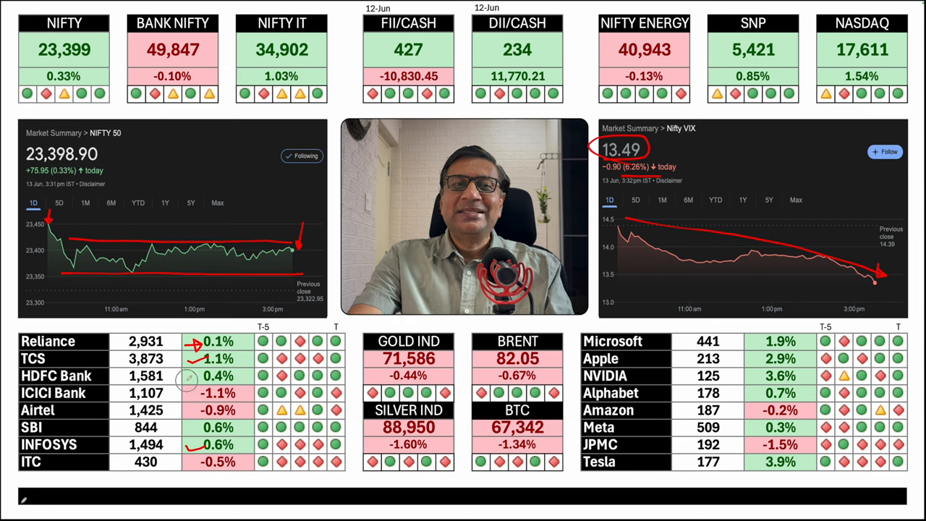
drag(187, 383, 210, 371)
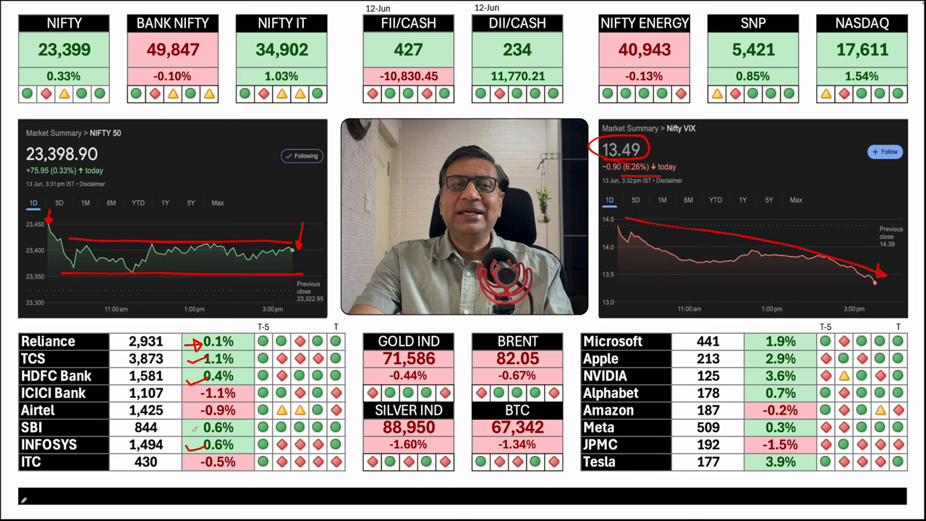
mouse_move(190, 433)
mouse_down()
mouse_move(197, 439)
mouse_move(216, 420)
mouse_up()
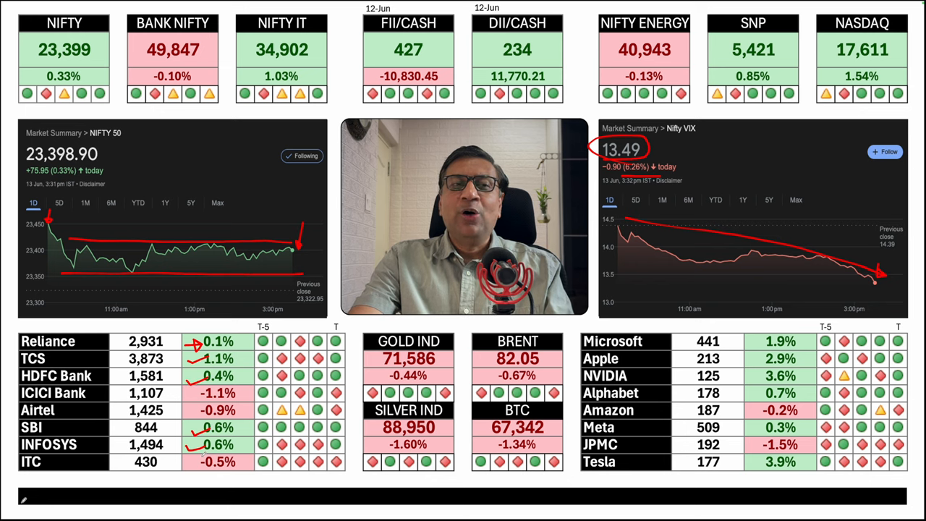
drag(187, 393, 211, 392)
drag(181, 410, 214, 410)
mouse_move(351, 348)
mouse_down()
mouse_move(322, 315)
mouse_move(242, 383)
mouse_move(245, 470)
mouse_move(318, 478)
mouse_move(345, 452)
mouse_move(347, 334)
mouse_up()
Step: Arrow NIFTY 0.33%, BANK NIFTY -0.10% and NIFTY IT 1.03% in red
drag(102, 103, 90, 77)
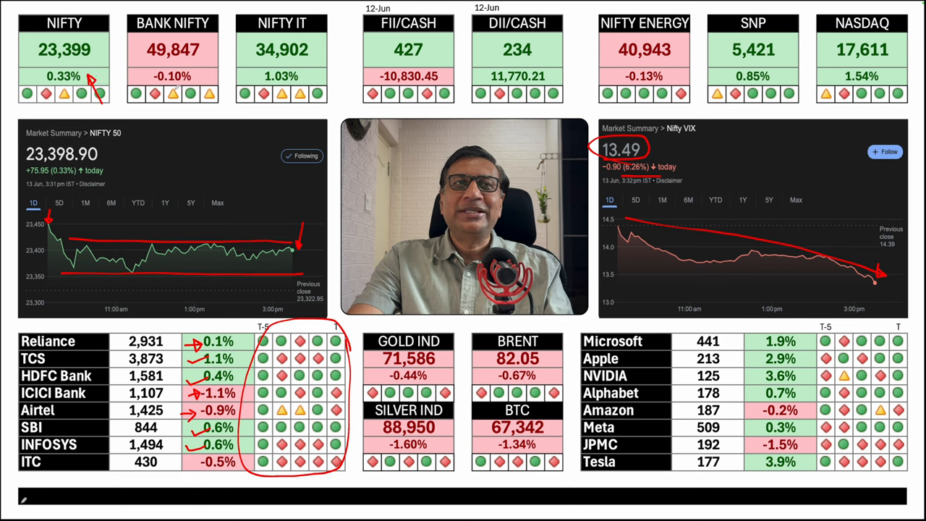
mouse_move(222, 108)
mouse_down()
mouse_move(205, 77)
mouse_move(214, 81)
mouse_up()
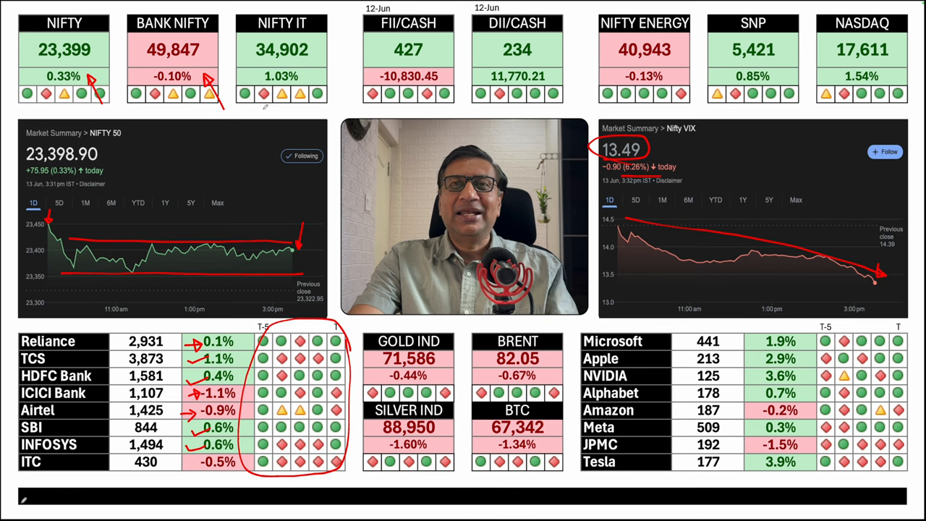
mouse_move(302, 77)
mouse_down()
mouse_move(318, 104)
mouse_move(311, 81)
mouse_up()
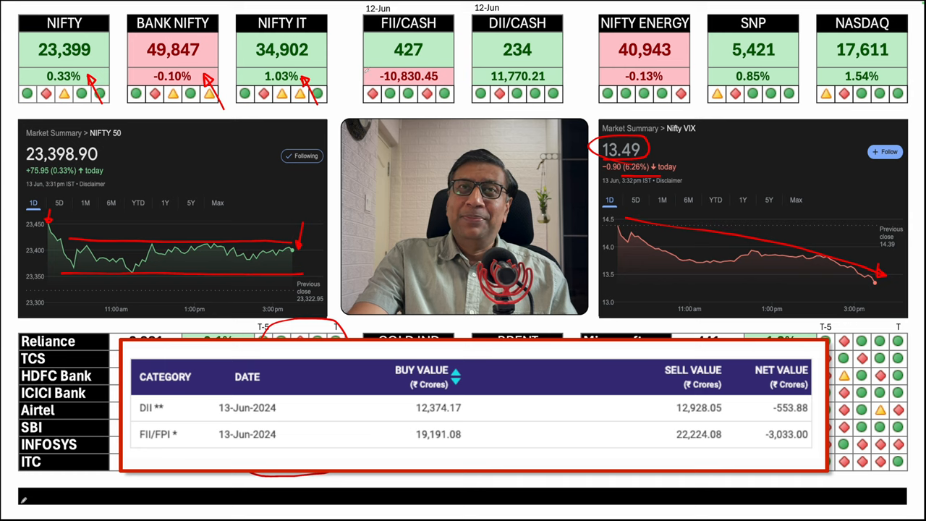
Step: Arrow FII/CASH 427, DII/CASH 234 and NIFTY ENERGY -0.13% in red
drag(341, 55, 384, 58)
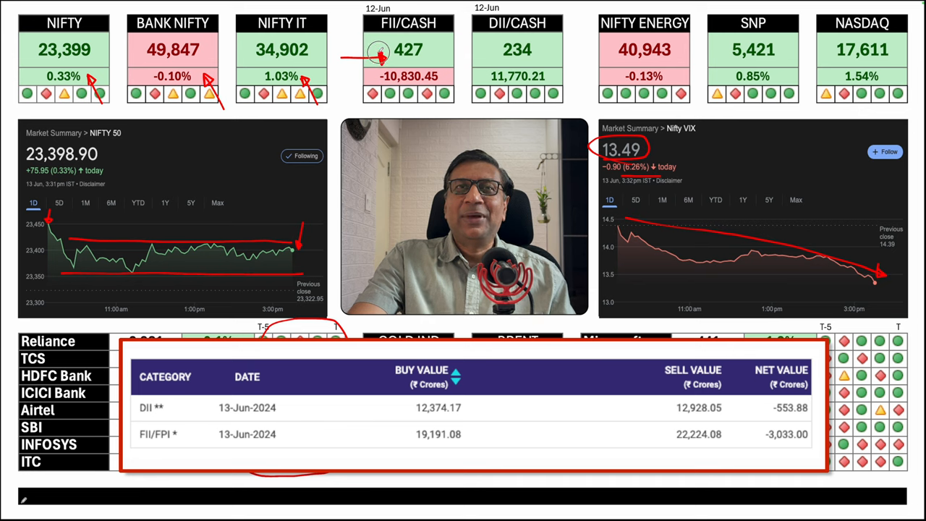
mouse_move(544, 49)
mouse_down()
mouse_move(570, 34)
mouse_move(545, 52)
mouse_move(558, 50)
mouse_up()
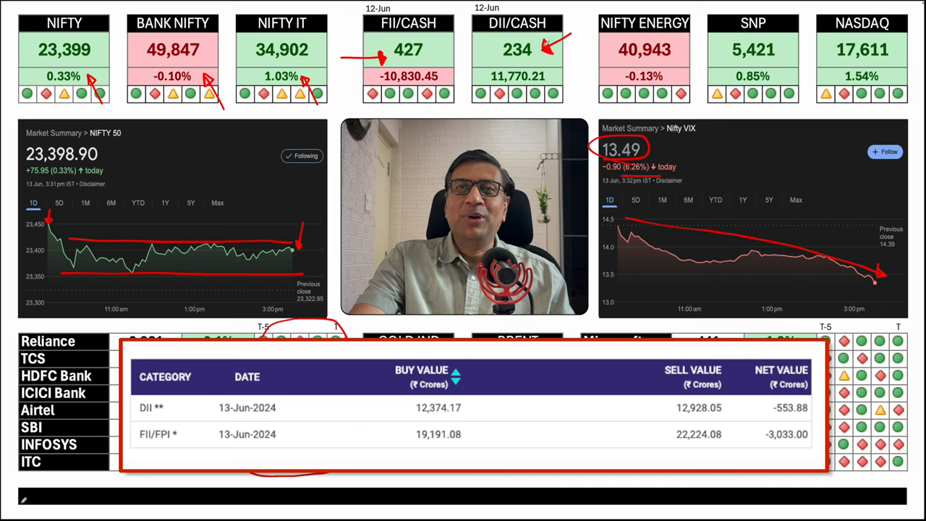
drag(580, 63, 606, 75)
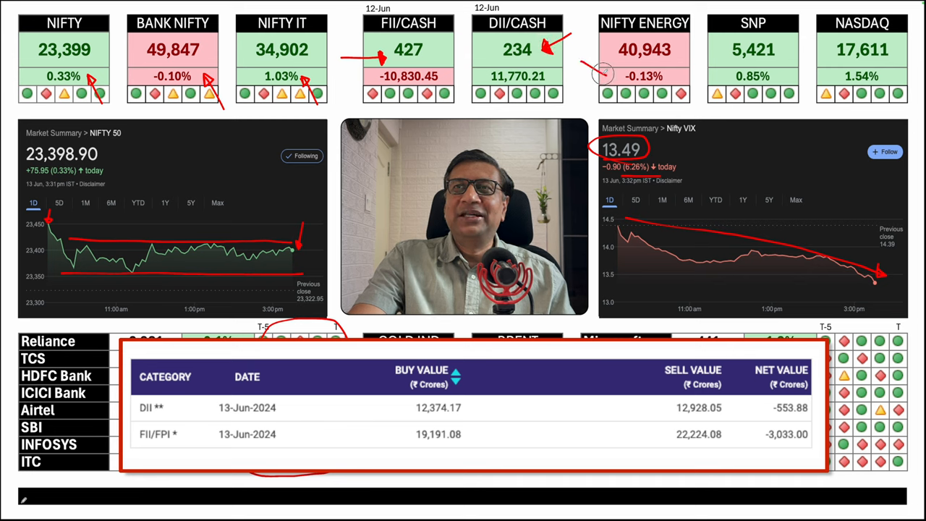
Step: Arrow SNP 0.85% and NASDAQ 1.54%, circle the US % column and mark NVIDIA's 3.6% gain
drag(796, 105, 781, 78)
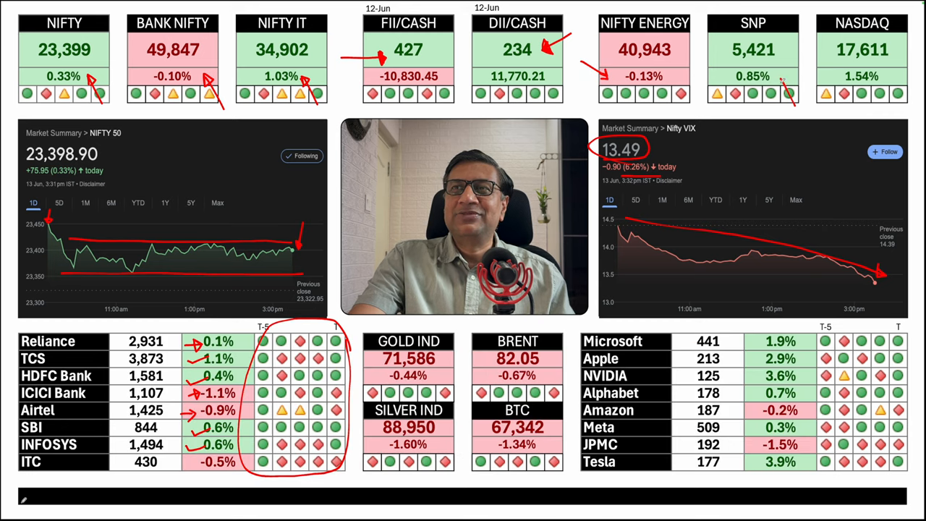
drag(833, 105, 848, 77)
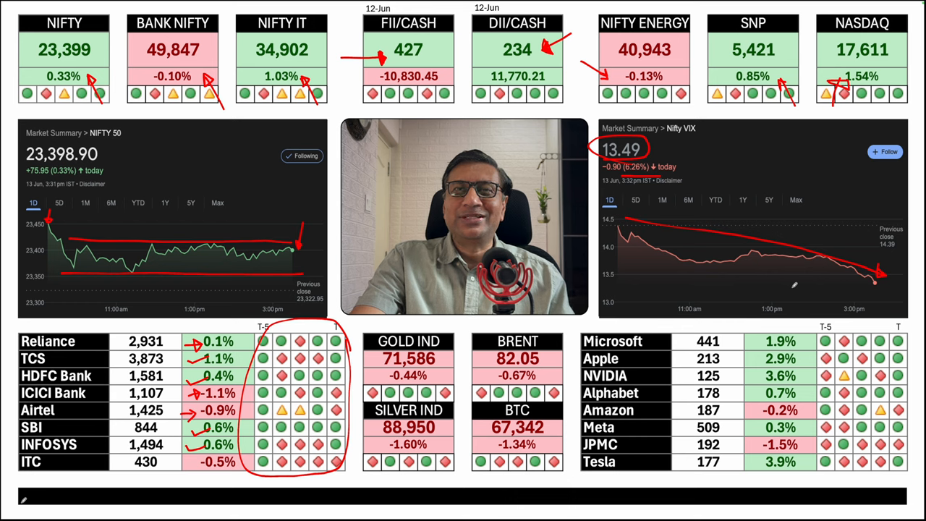
drag(795, 324, 816, 353)
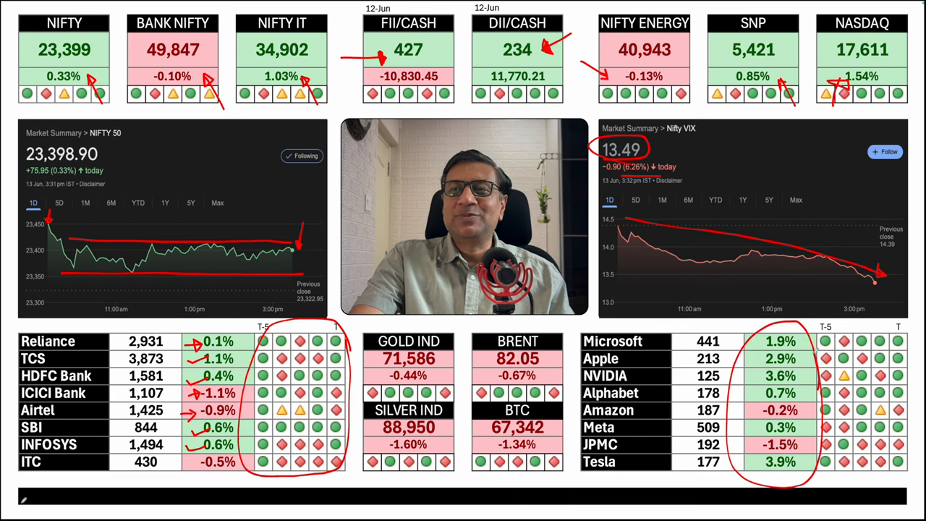
drag(739, 384, 760, 377)
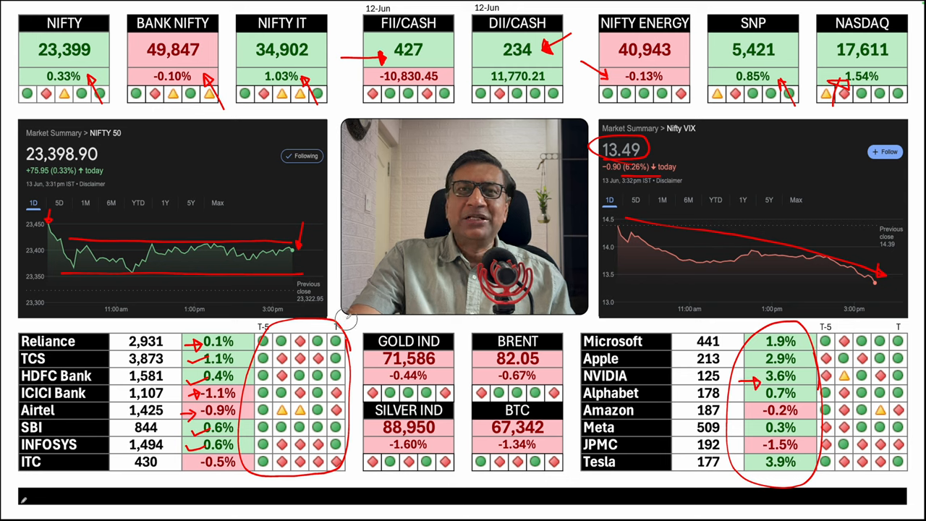
Step: Arrow the GOLD, SILVER, BRENT -0.67% and BTC boxes, tick the record-high headline and advance the slide
drag(346, 320, 355, 346)
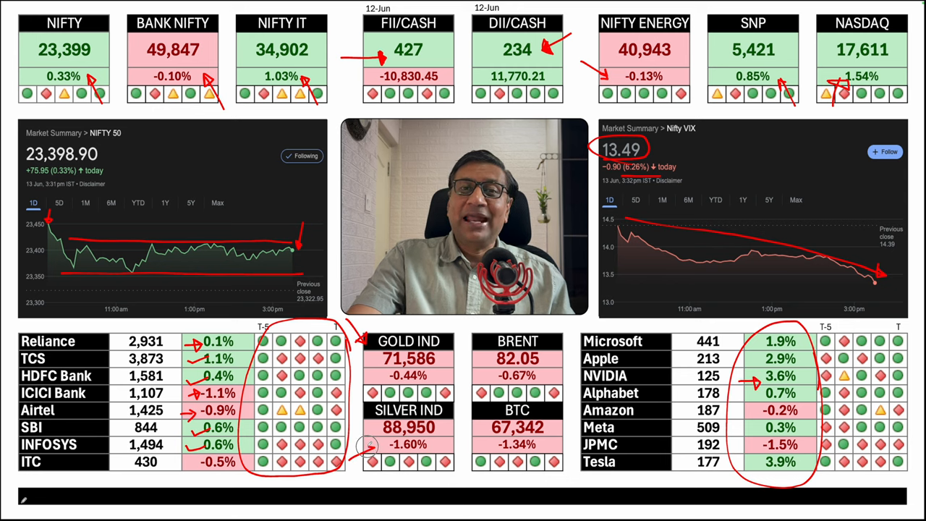
mouse_move(350, 459)
mouse_down()
mouse_move(373, 447)
mouse_move(361, 454)
mouse_up()
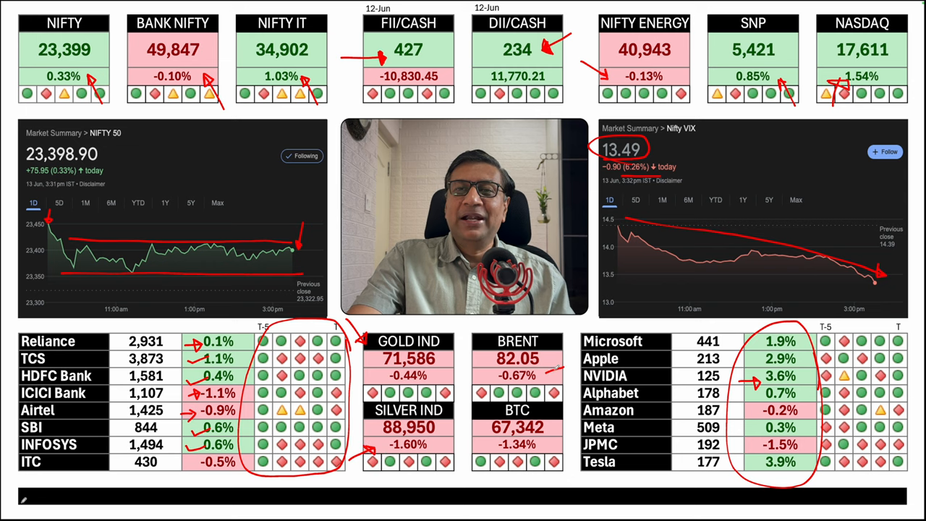
mouse_move(562, 366)
mouse_down()
mouse_move(538, 376)
mouse_move(554, 383)
mouse_up()
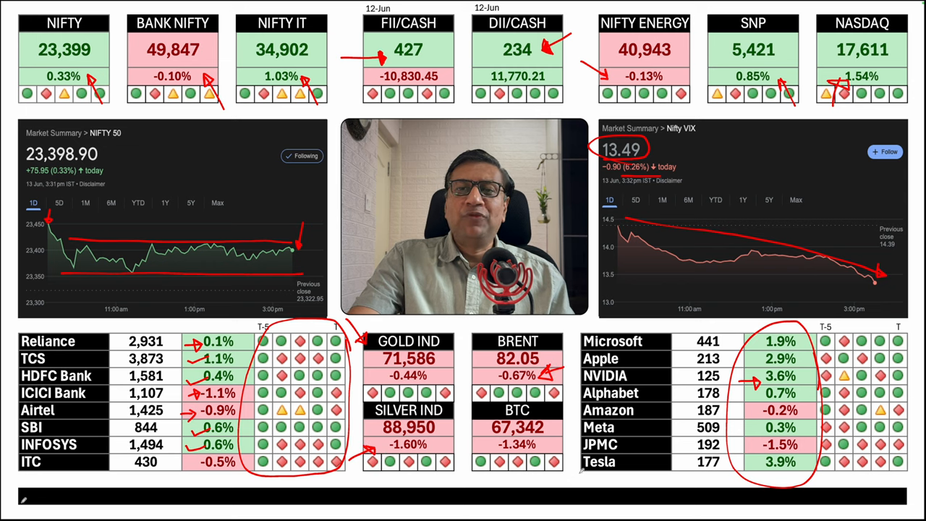
mouse_move(555, 450)
mouse_down()
mouse_move(571, 467)
mouse_move(553, 456)
mouse_up()
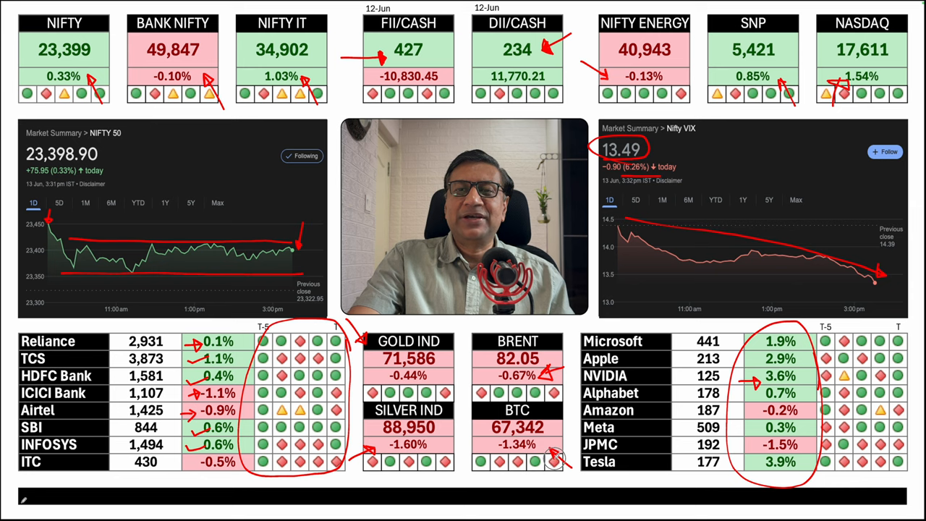
key(Right)
drag(280, 142, 311, 133)
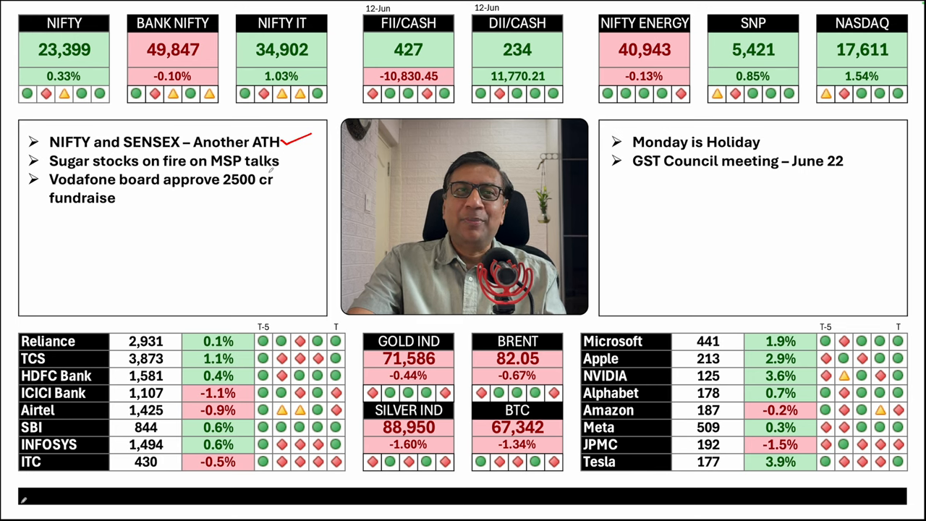
Step: Underline the sugar stocks headline and tick the Monday holiday and June 22 GST Council bullets
mouse_move(264, 173)
mouse_down()
mouse_move(282, 170)
mouse_move(274, 196)
mouse_up()
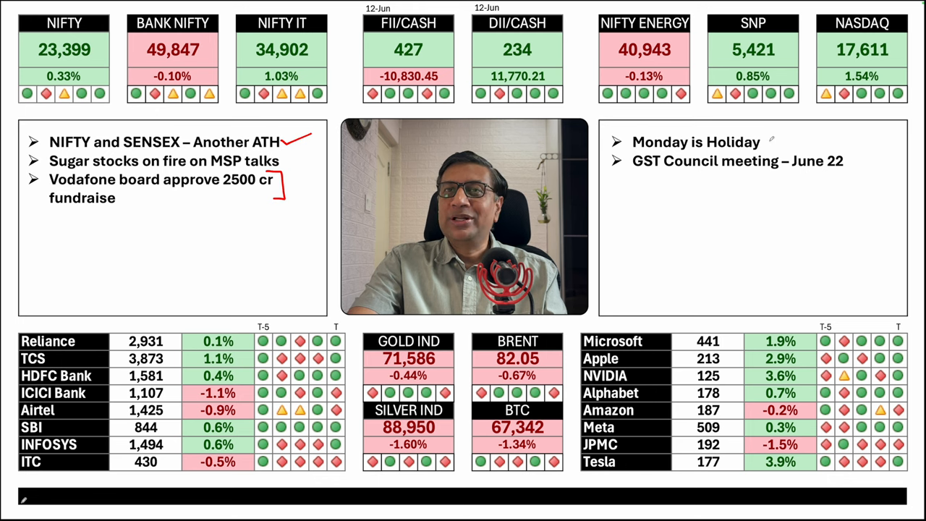
drag(769, 142, 799, 134)
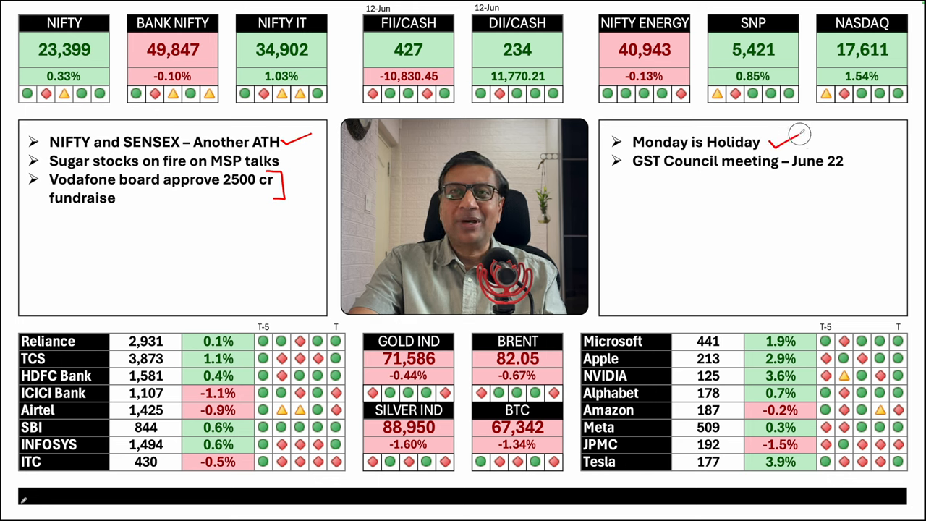
drag(841, 172, 876, 156)
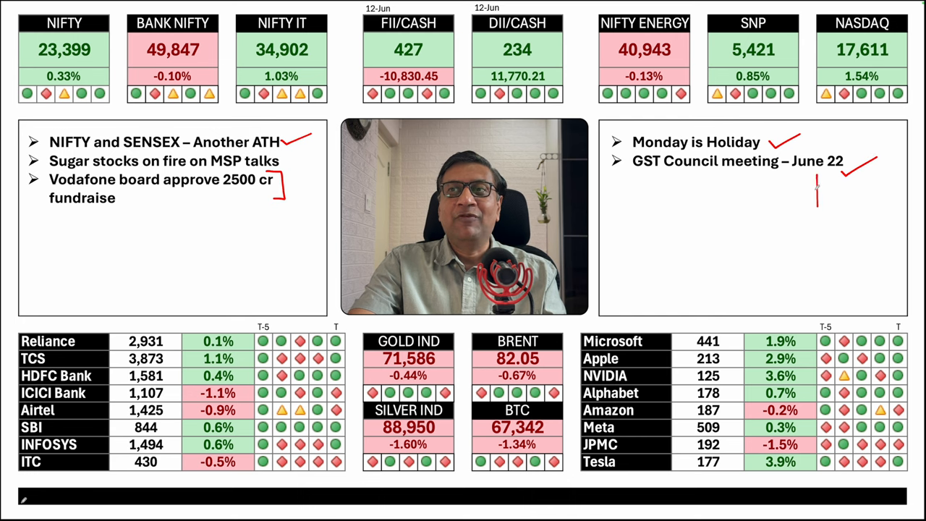
drag(817, 205, 818, 172)
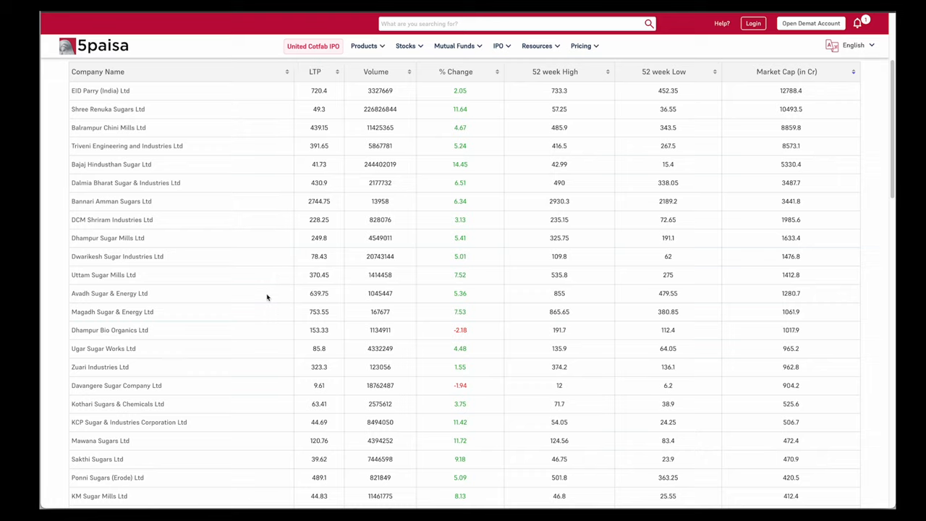
scroll(190, 114, up, 1)
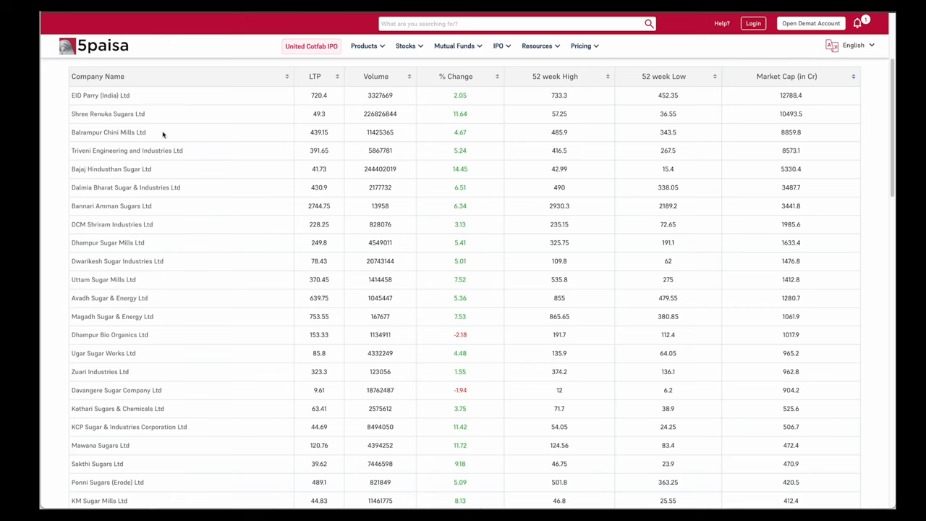
Step: Tick EID Parry, jot 'A.S.', underline Triveni Engineering and point at Balrampur Chini in the sugar list
drag(142, 100, 167, 91)
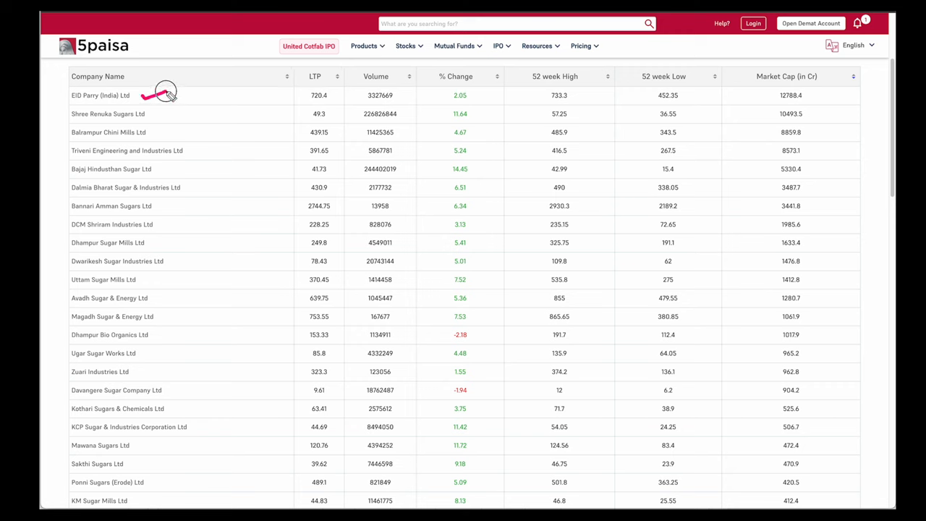
drag(209, 135, 219, 125)
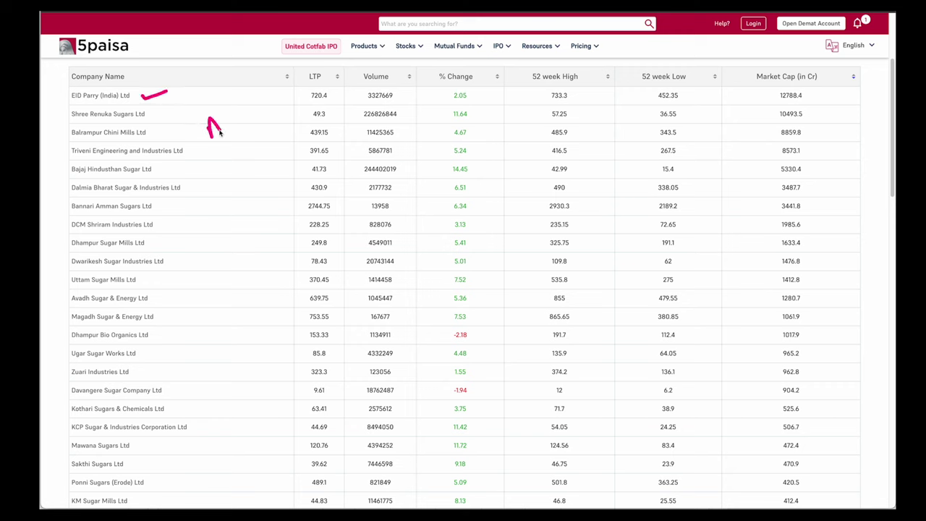
click(259, 112)
drag(244, 109, 195, 153)
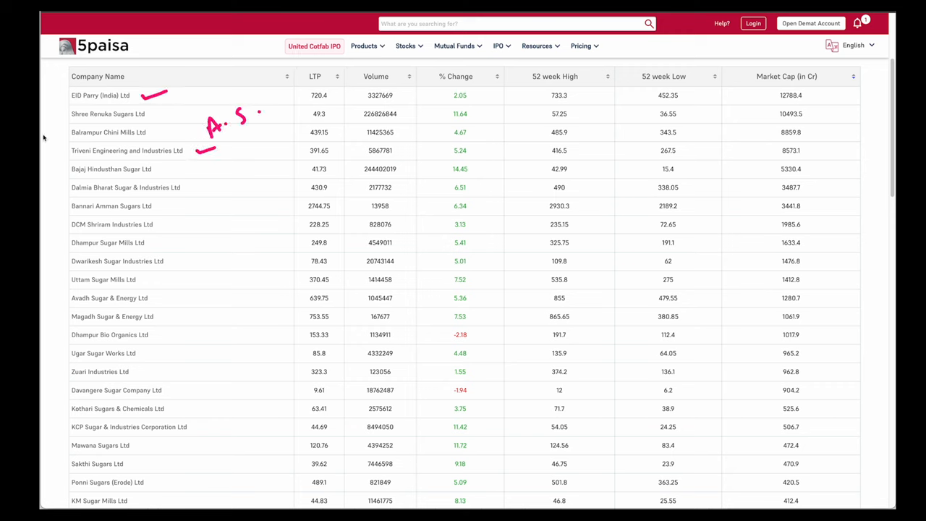
drag(44, 135, 61, 133)
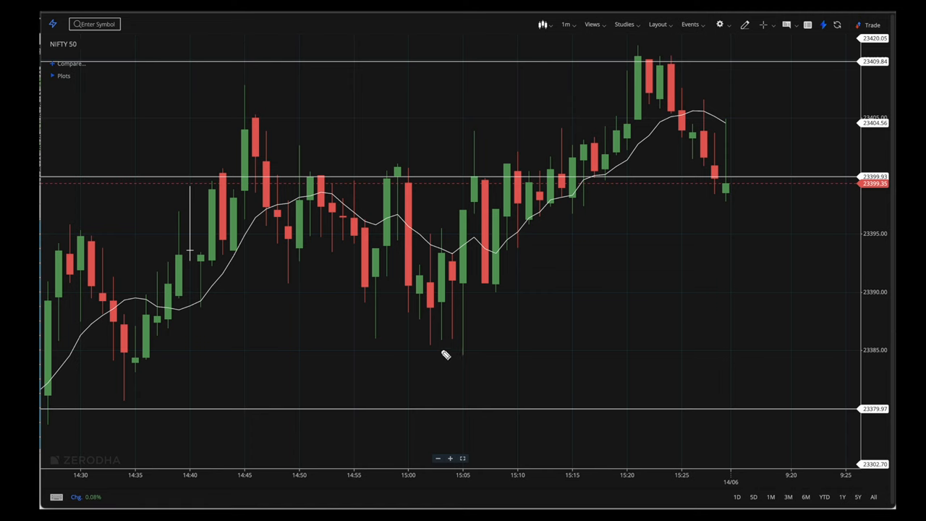
Step: Trace the Nifty 50 rise, Reliance's afternoon decline and TCS's climb from 14:40 to 15:07
mouse_move(439, 350)
mouse_down()
mouse_move(608, 184)
mouse_move(639, 138)
mouse_up()
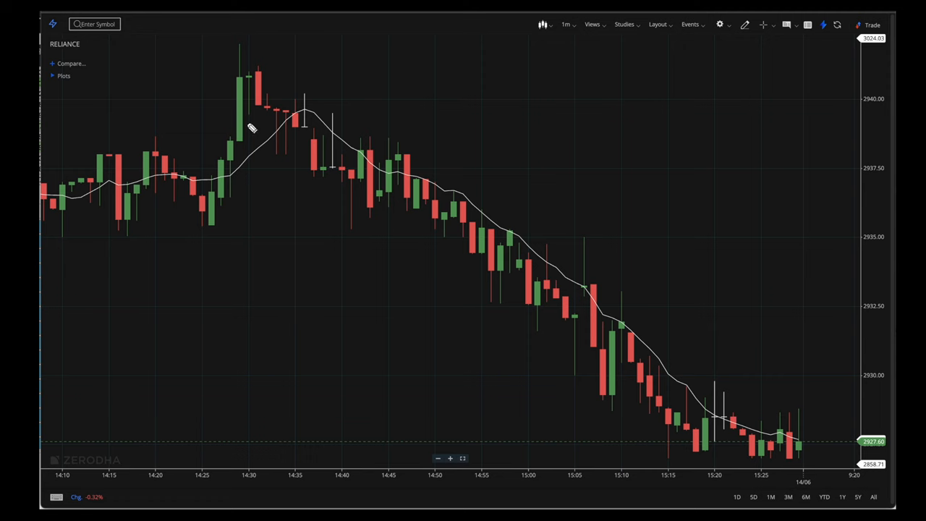
mouse_move(247, 123)
mouse_down()
mouse_move(634, 455)
mouse_move(645, 459)
mouse_move(649, 446)
mouse_up()
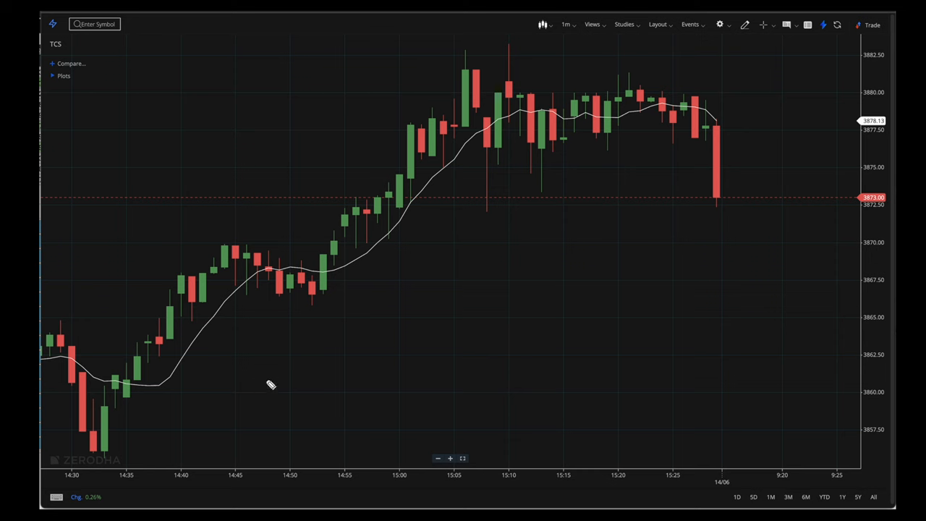
mouse_move(166, 438)
mouse_down()
mouse_move(477, 159)
mouse_move(496, 166)
mouse_move(660, 134)
mouse_move(669, 142)
mouse_up()
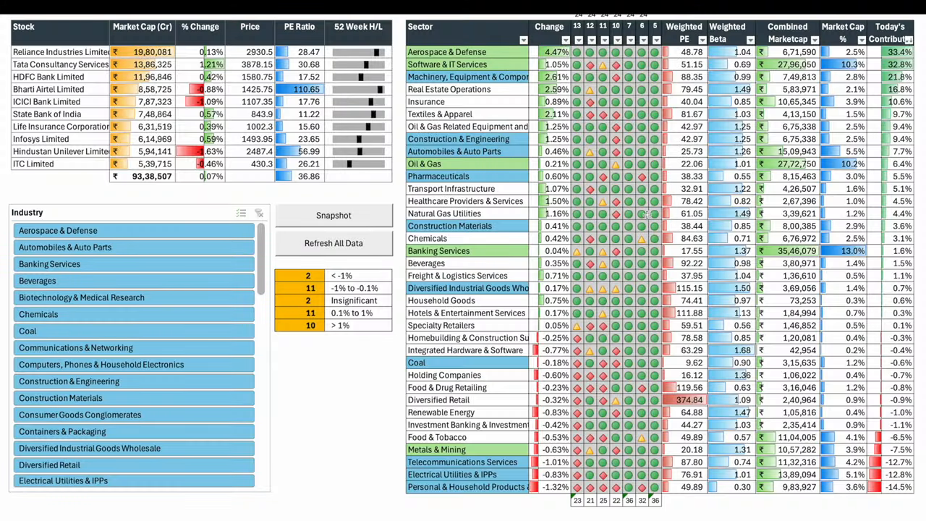
Step: Highlight the Software & IT Services row in the sector table
drag(409, 64, 883, 63)
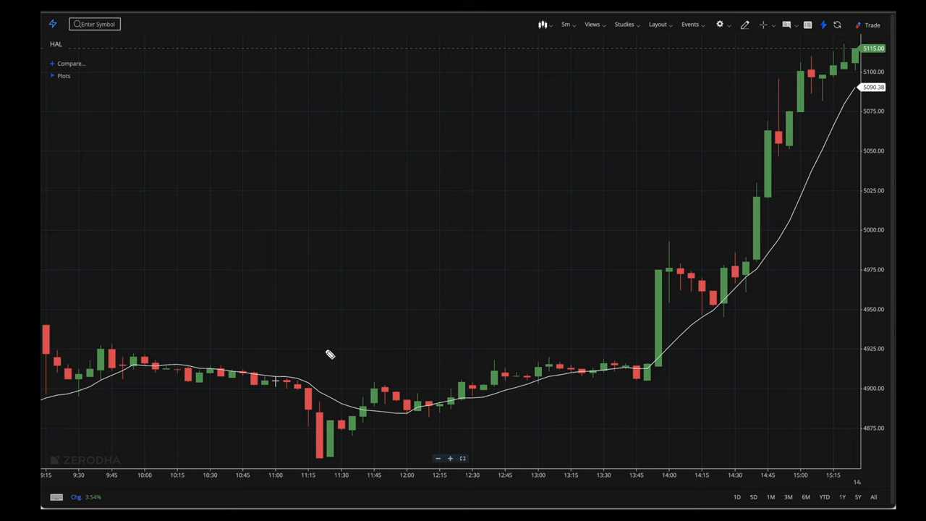
Step: Trace HAL's sideways range and its afternoon breakout rally on the chart
drag(70, 344, 653, 344)
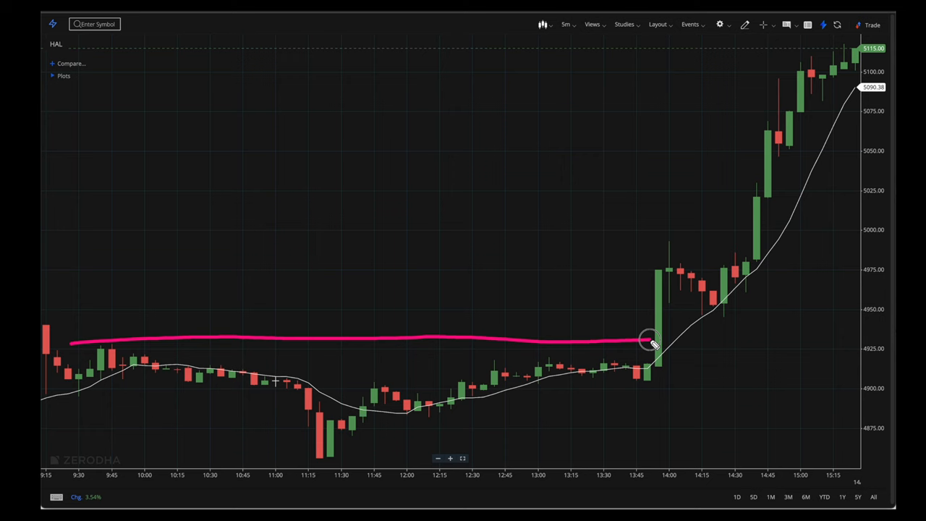
mouse_move(653, 344)
mouse_down()
mouse_move(798, 51)
mouse_move(775, 56)
mouse_up()
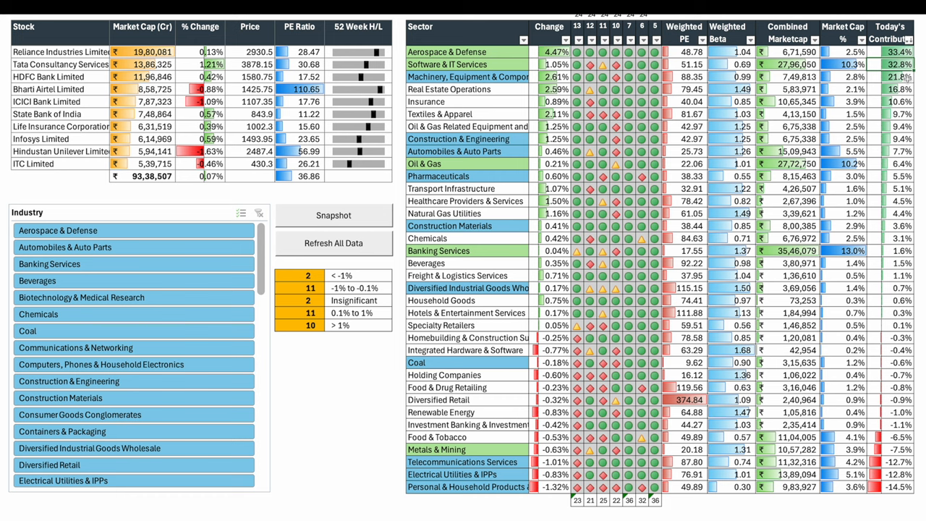
Step: Sort sectors by Today's Contribution smallest to largest and filter stocks to Aerospace & Defense
right_click(904, 84)
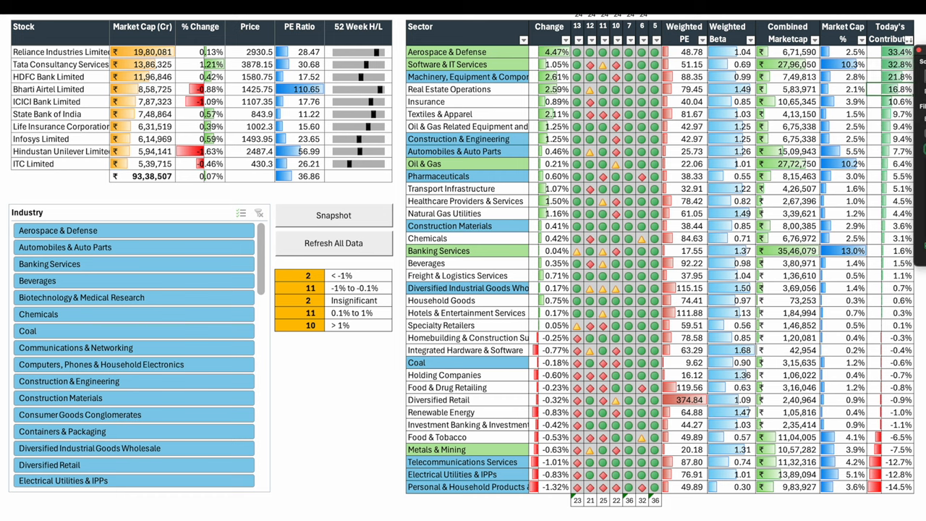
click(920, 123)
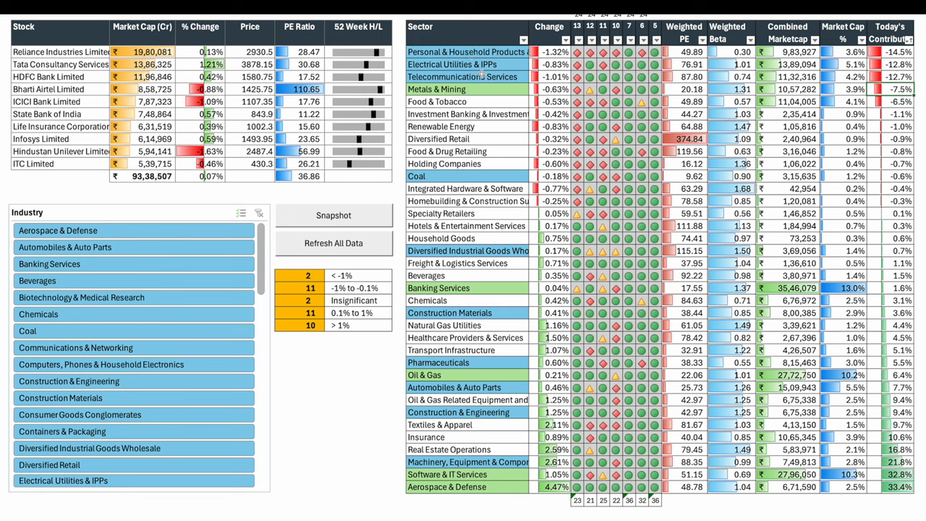
click(245, 230)
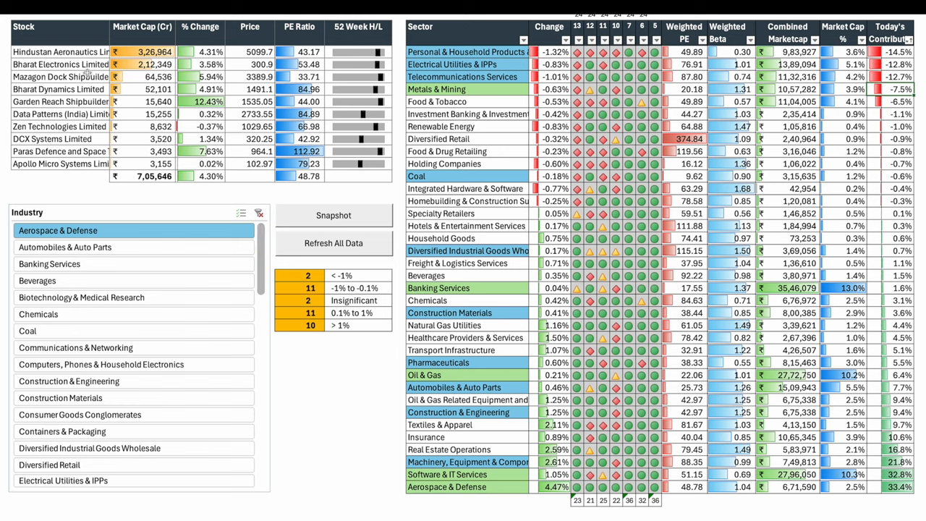
Step: Mark the five largest defense companies, then filter the table to Automobiles & Auto Parts and Banking Services
drag(86, 52, 81, 99)
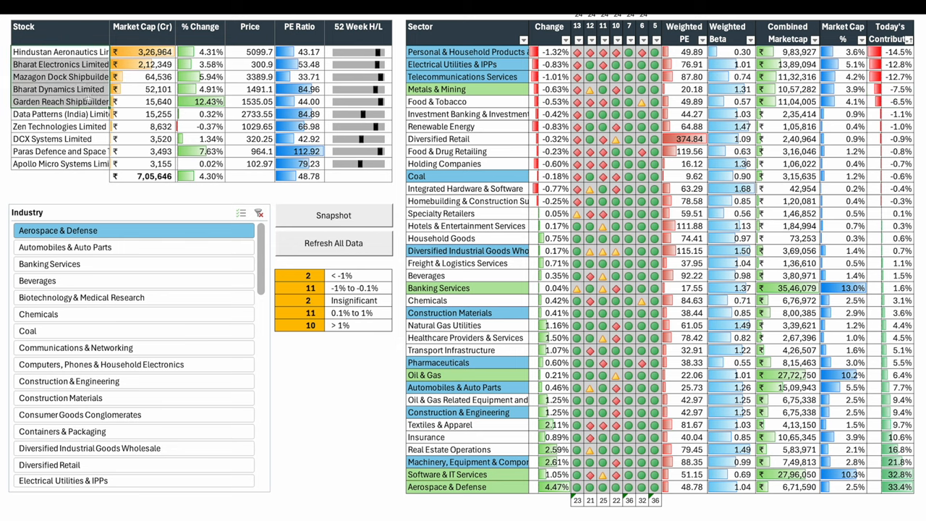
click(170, 247)
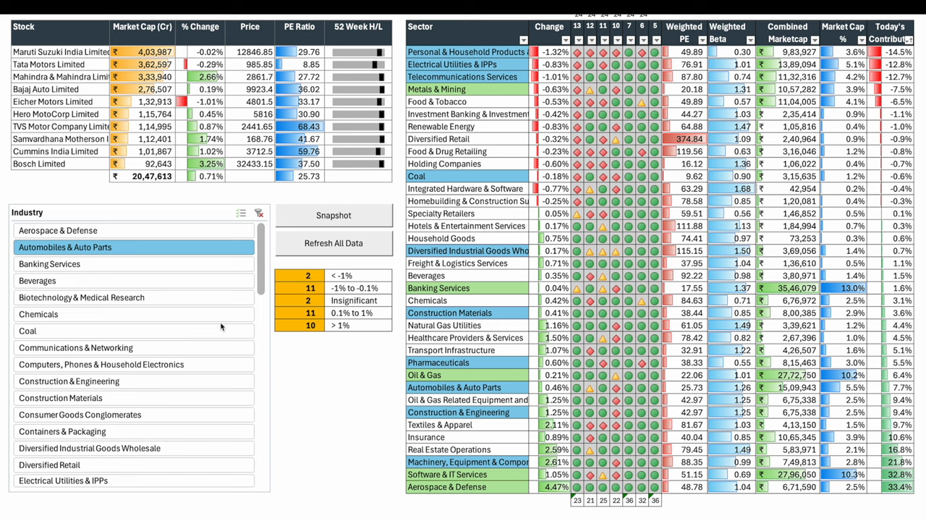
click(170, 264)
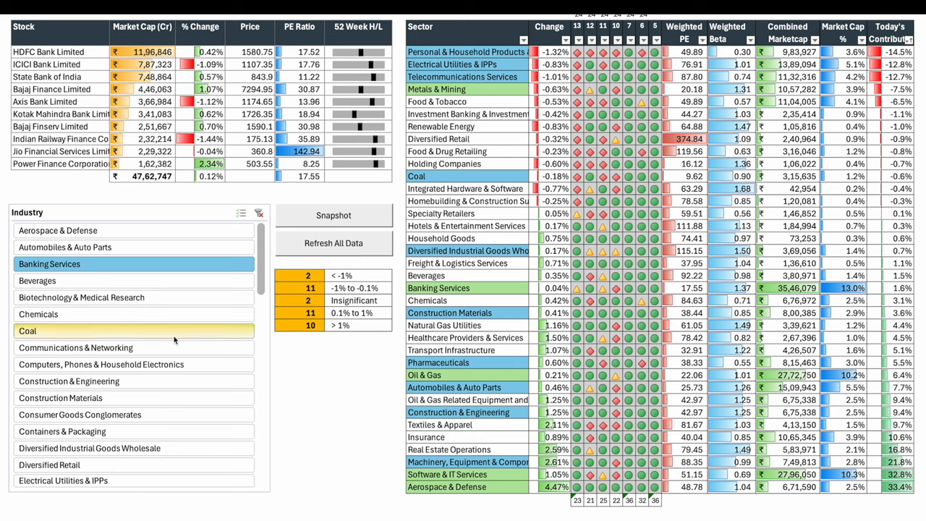
Step: Filter the table to Construction & Engineering, Construction Materials, then Diversified Industrial Goods Wholesale
click(230, 381)
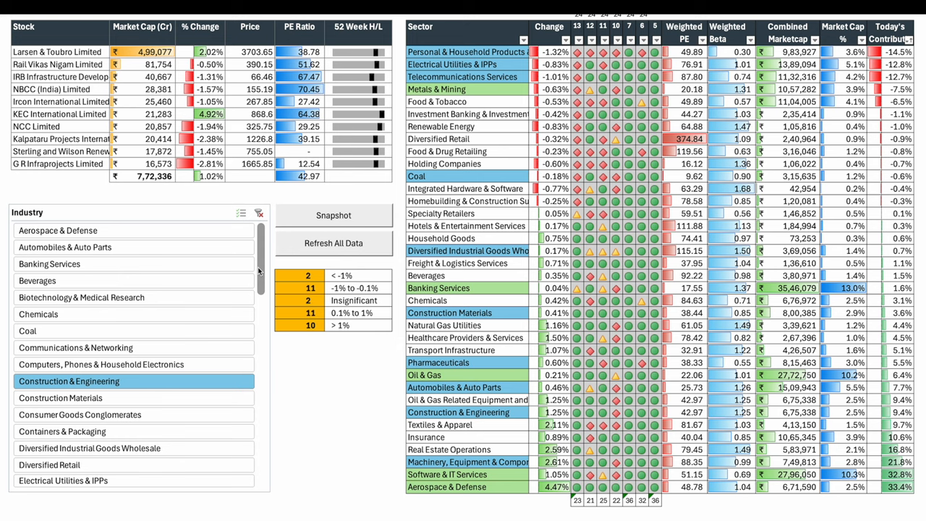
click(239, 397)
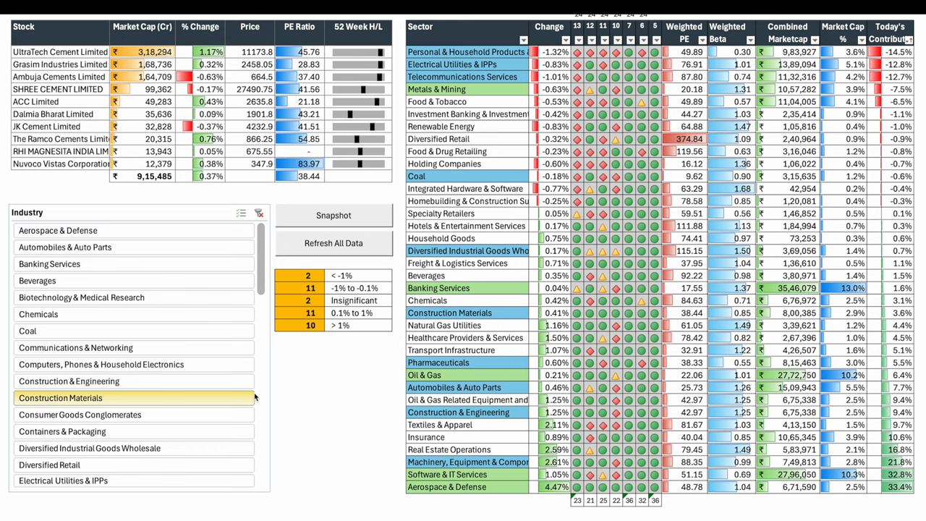
scroll(192, 439, down, 4)
click(148, 264)
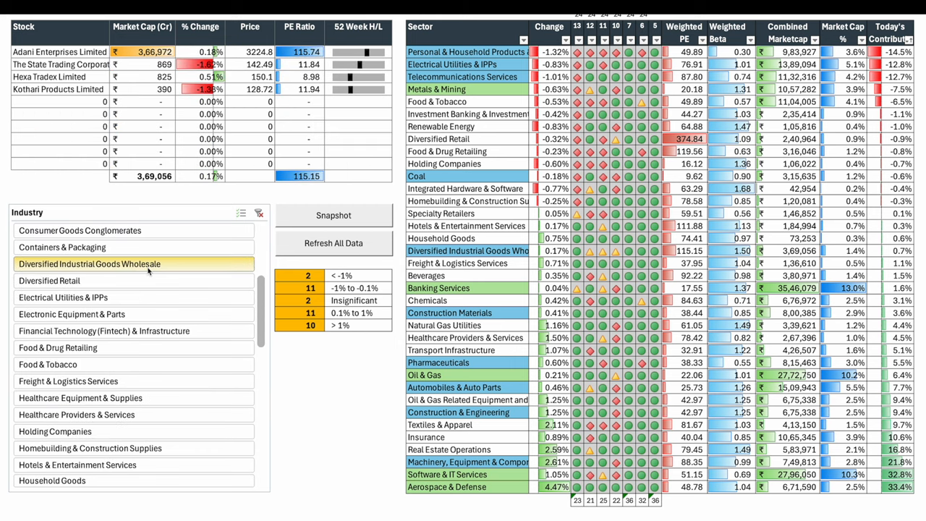
Step: Filter the stock table to Electrical Utilities & IPPs, Metals & Mining, then Oil & Gas
click(177, 297)
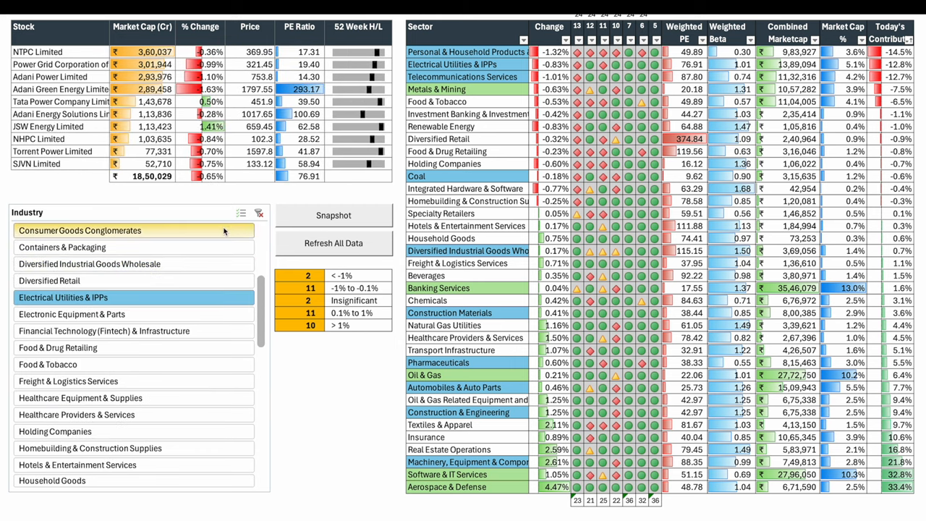
scroll(184, 347, down, 5)
click(134, 347)
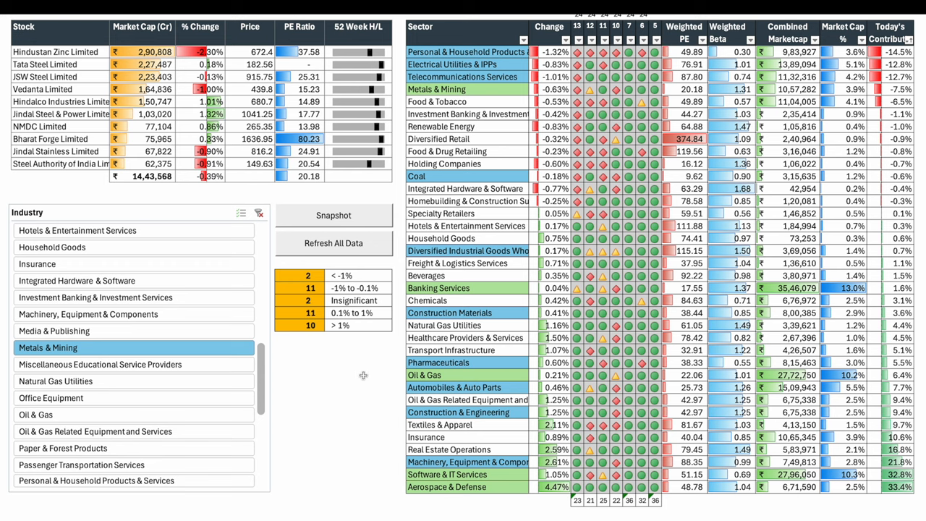
click(230, 414)
scroll(230, 395, down, 2)
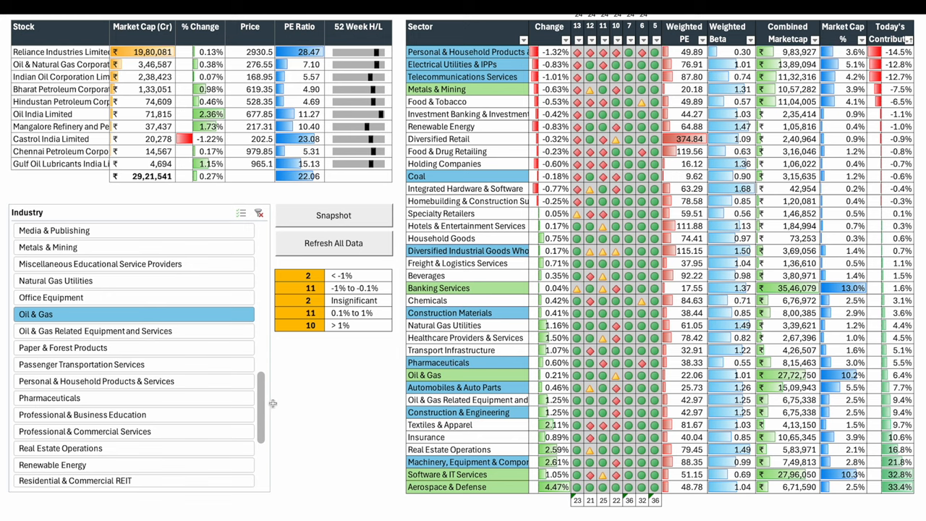
scroll(148, 362, down, 3)
Step: Filter to Real Estate Operations, Software & IT Services, then Telecommunications Services led by Bharti Airtel
click(160, 349)
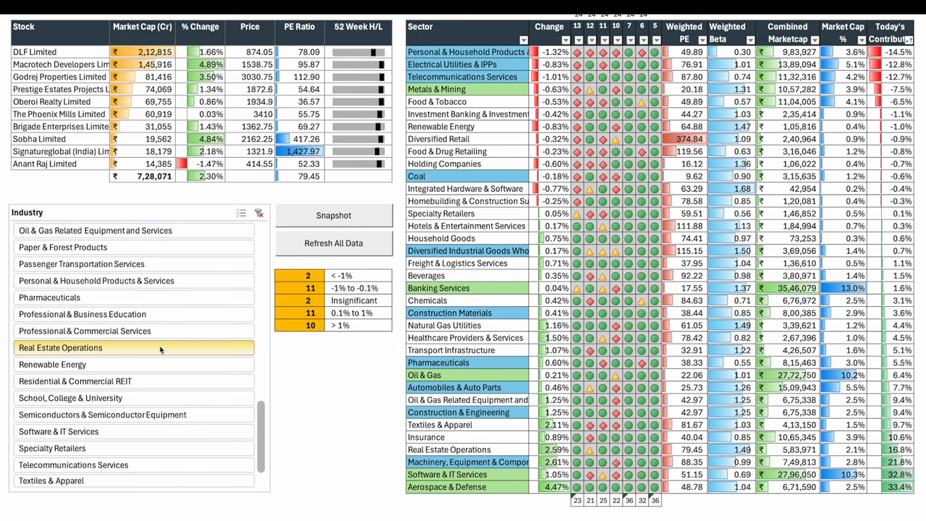
click(247, 431)
scroll(246, 427, down, 2)
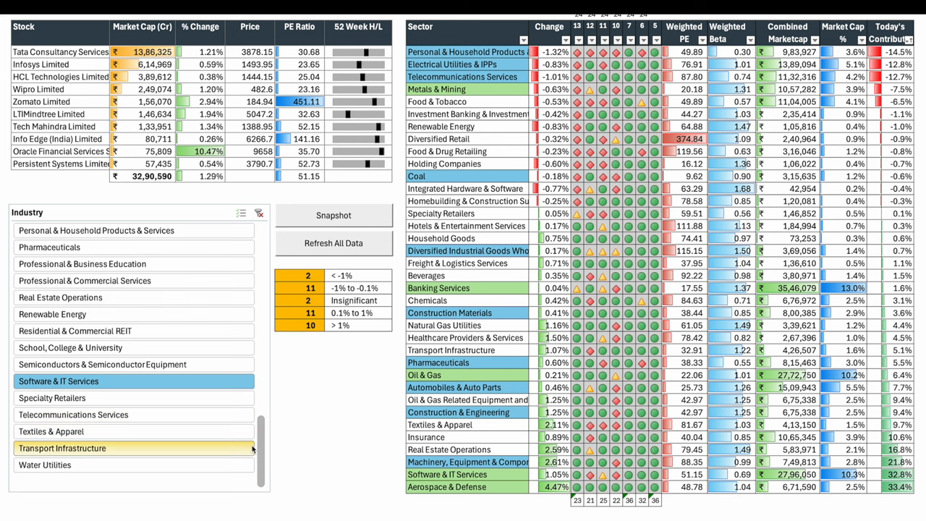
click(217, 414)
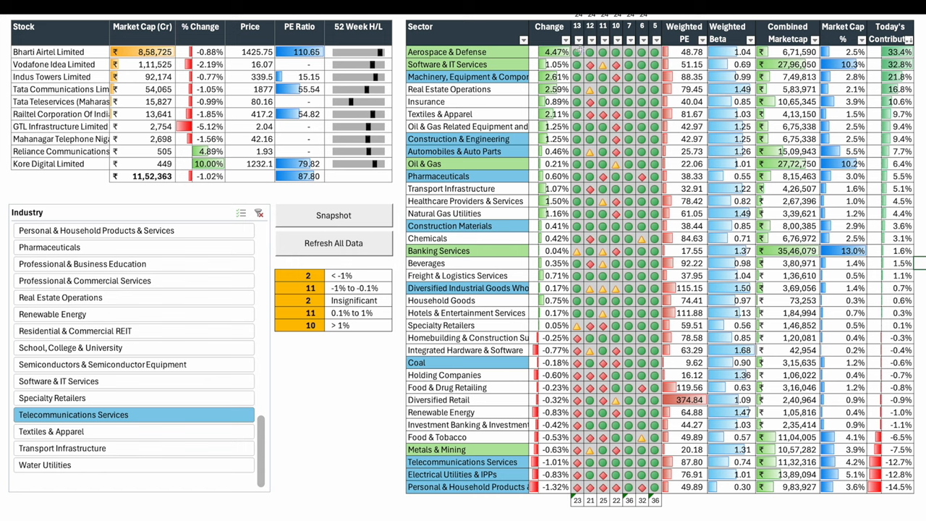
Step: Highlight the daily indicator streaks for Aerospace & Defense, Machinery, Real Estate Operations and Insurance
drag(577, 51, 655, 54)
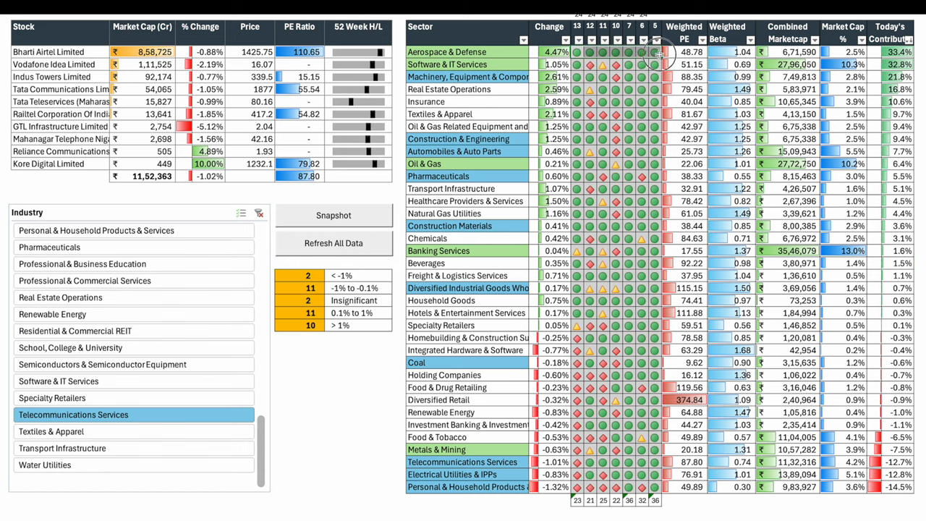
drag(577, 77, 654, 77)
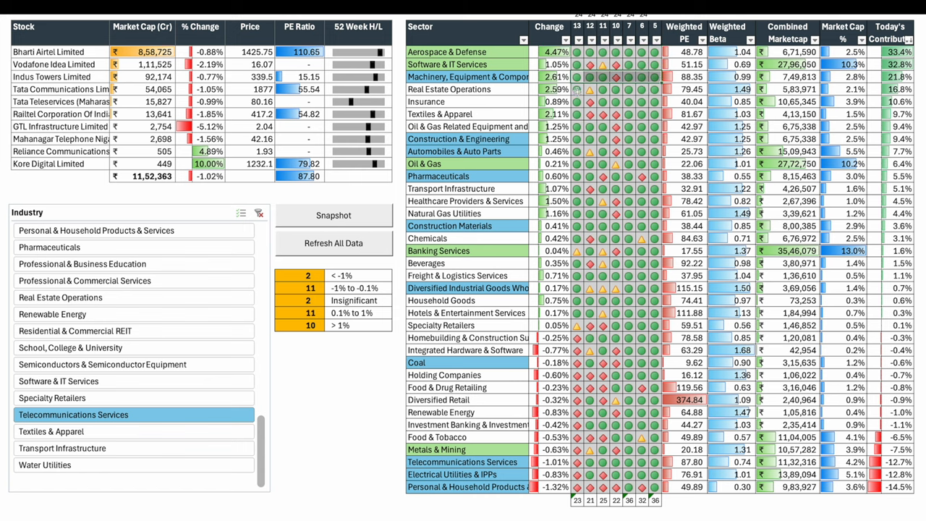
drag(577, 89, 653, 91)
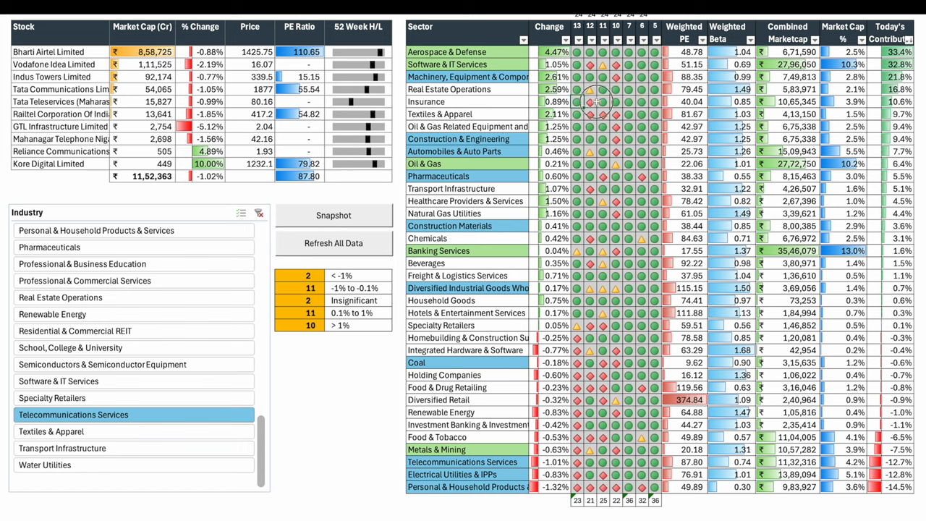
drag(577, 101, 653, 102)
click(578, 136)
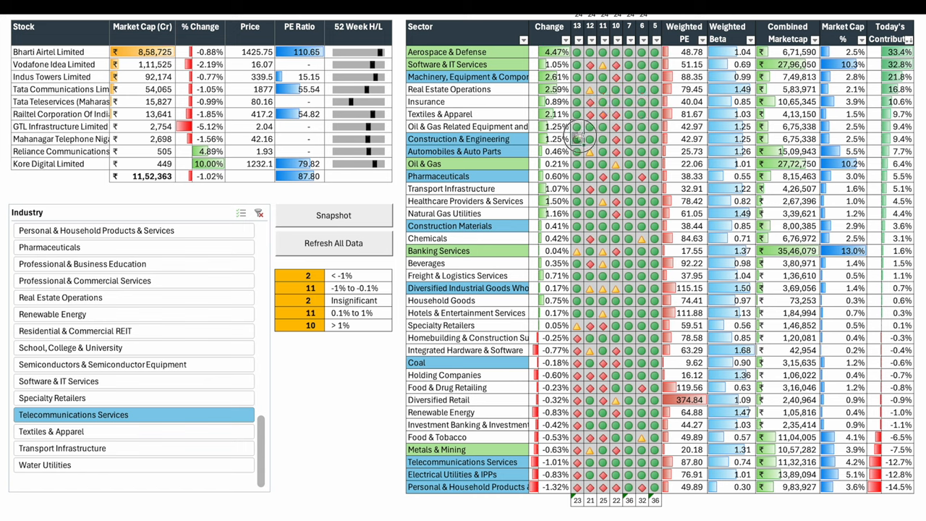
Step: Highlight indicator streaks for Construction & Engineering, Construction Materials, Household Goods and Hotels & Entertainment
drag(578, 136, 646, 148)
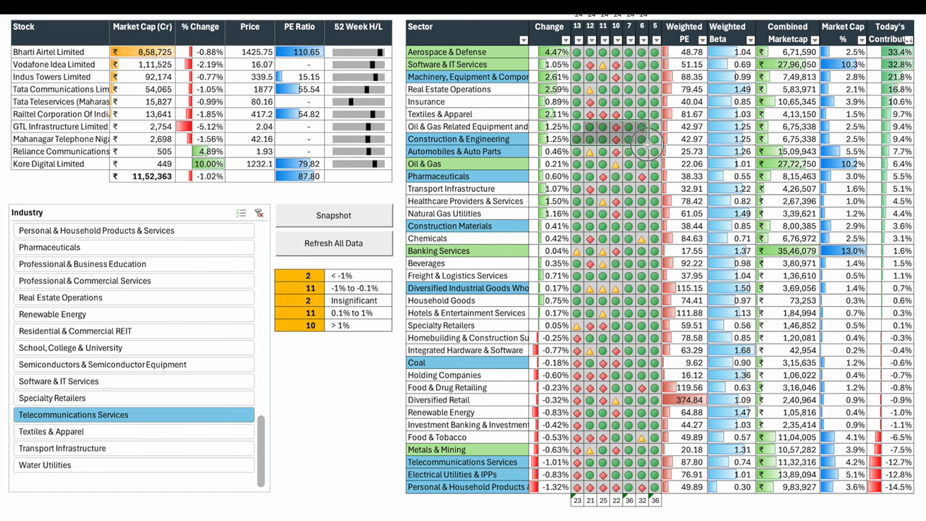
drag(579, 226, 659, 232)
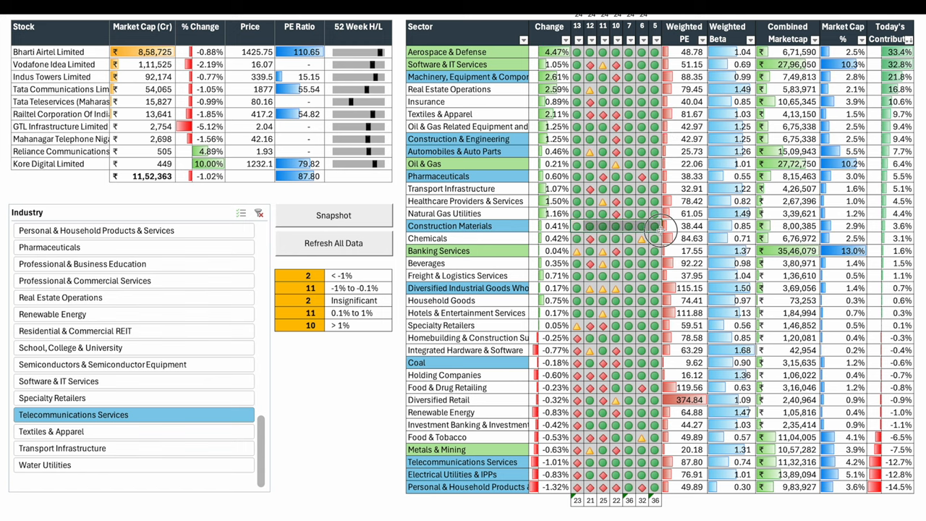
drag(578, 300, 655, 301)
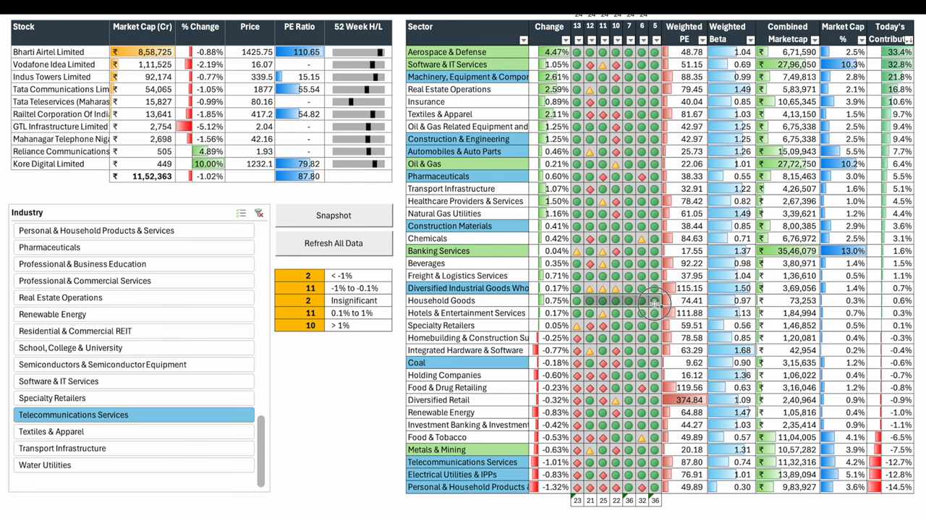
drag(577, 312, 655, 314)
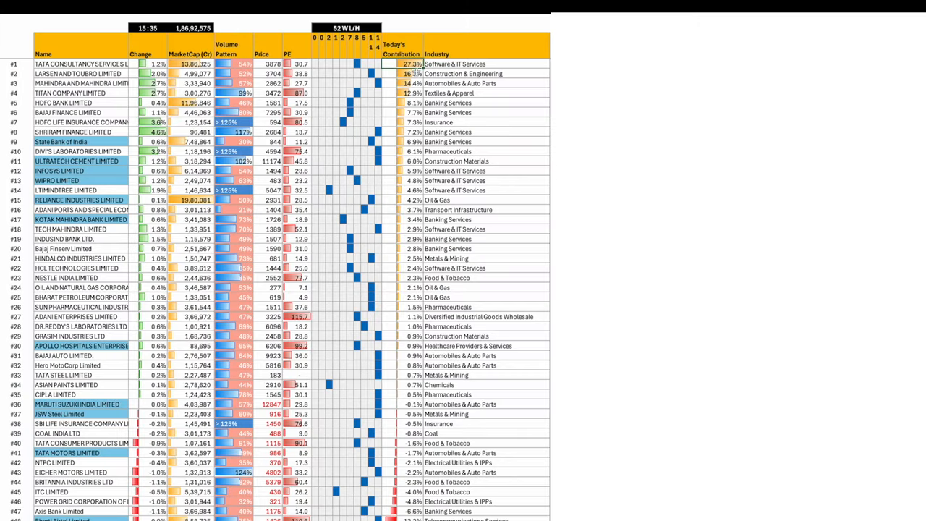
Step: Point out the 16.3%, 14.4%, HDFC Bank 8.1% and 4.2% index contributions
click(416, 73)
click(412, 84)
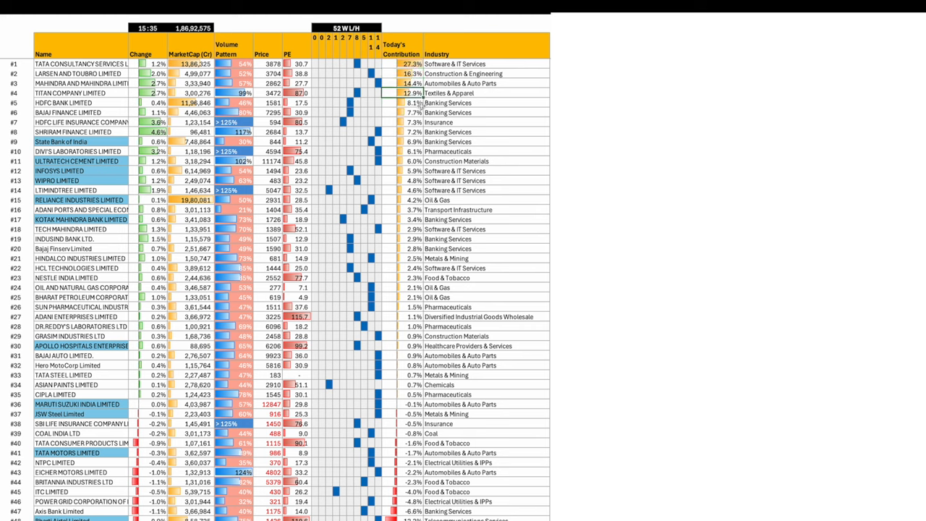
click(414, 103)
click(414, 73)
click(412, 199)
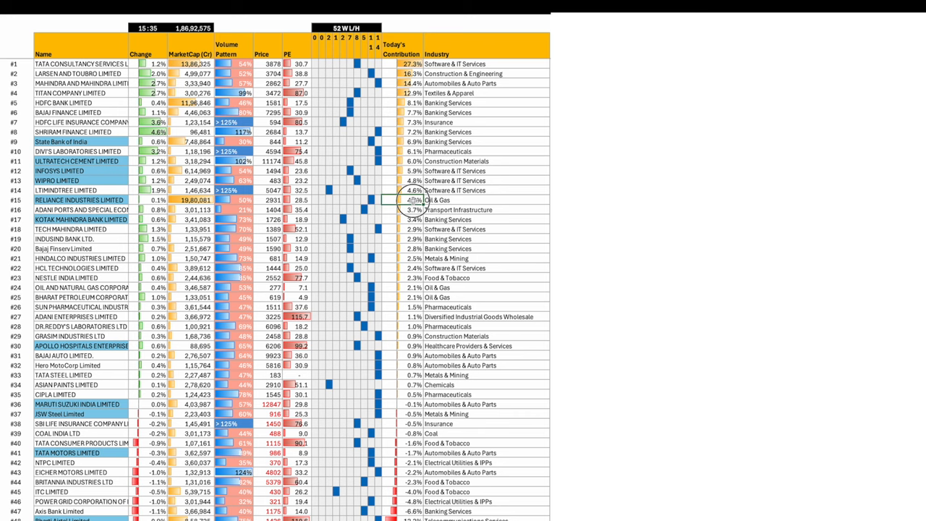
Step: Highlight the Volume Pattern column, 15:35 update time and 52W headers, then sort by Change with gainers first
click(234, 7)
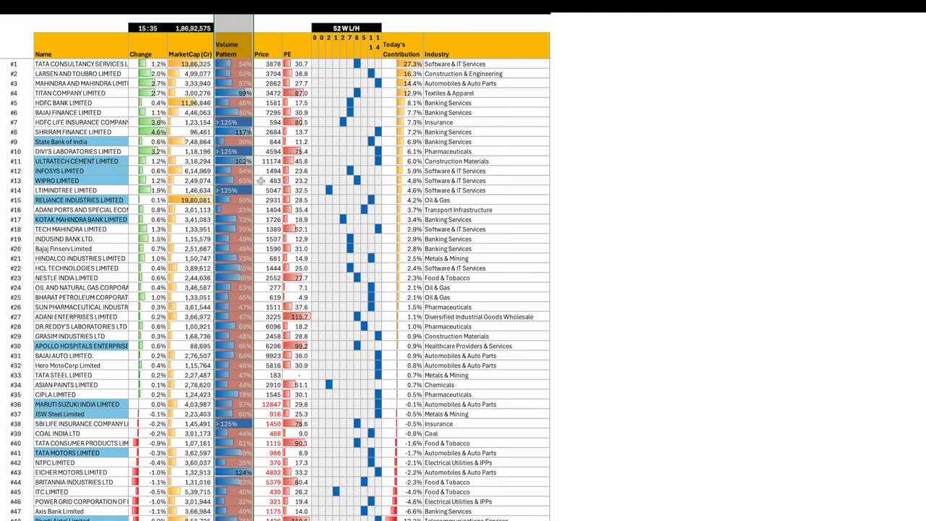
click(144, 29)
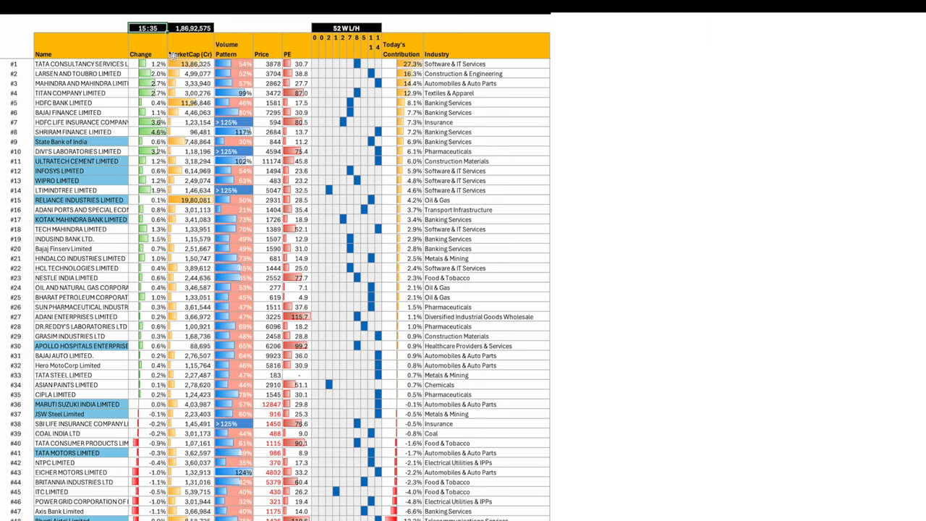
drag(315, 37, 340, 52)
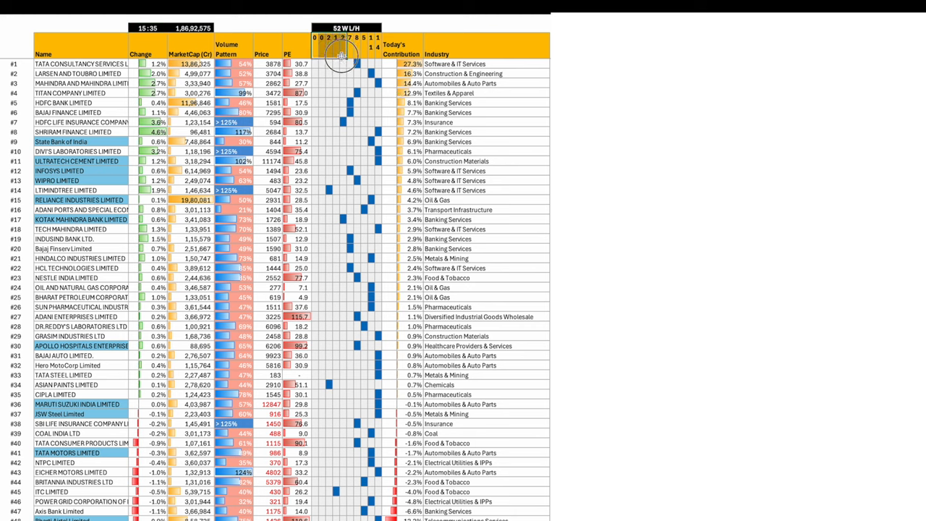
click(377, 44)
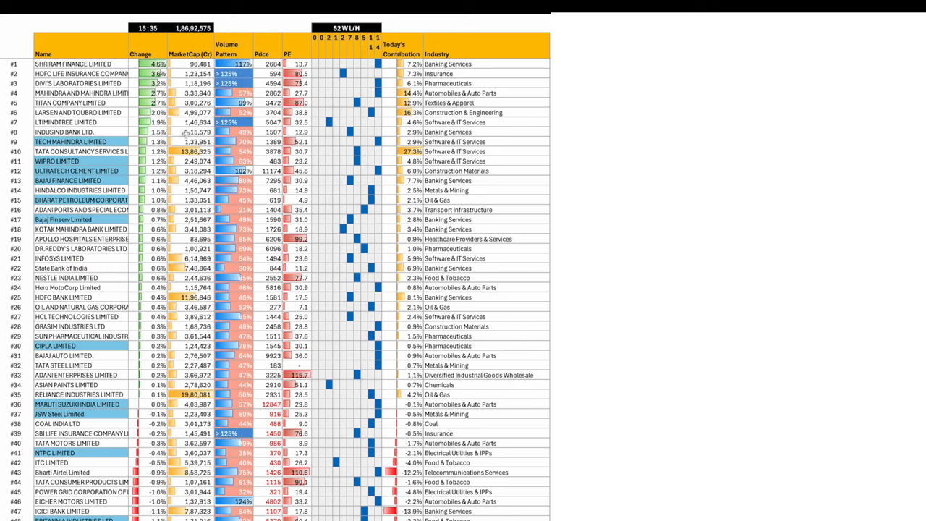
Step: Step down the leading gainers from Shriram Finance to Larsen and Toubro
click(80, 63)
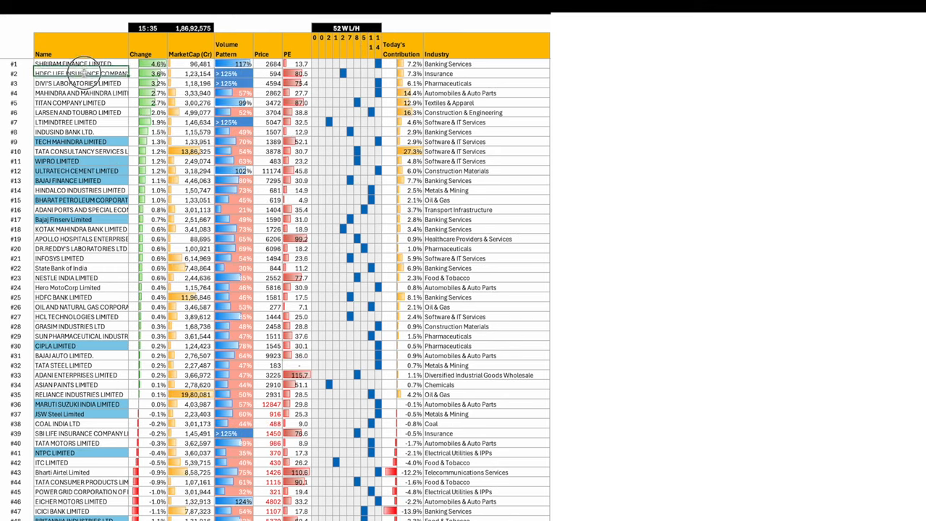
click(84, 83)
click(88, 92)
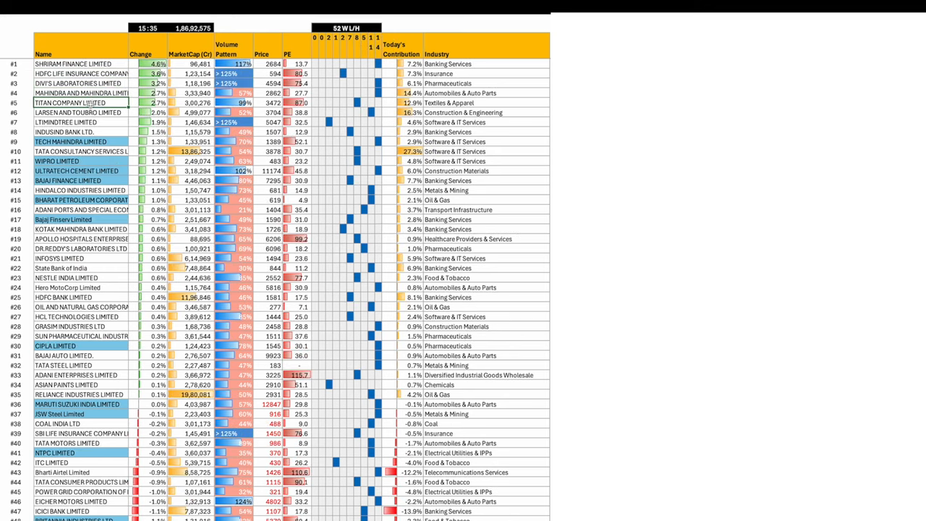
click(92, 112)
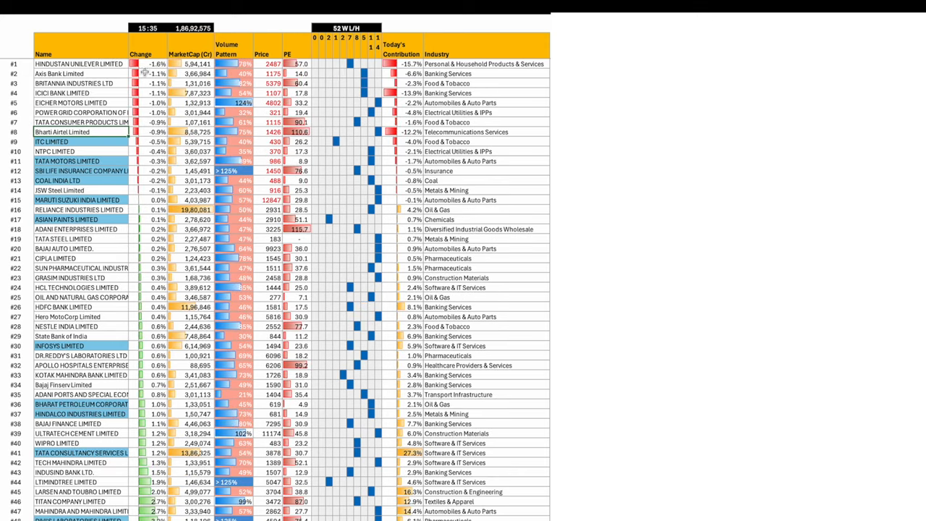
Step: Re-sort the table by Change with losers first and step through the biggest losers' values
click(155, 65)
click(157, 83)
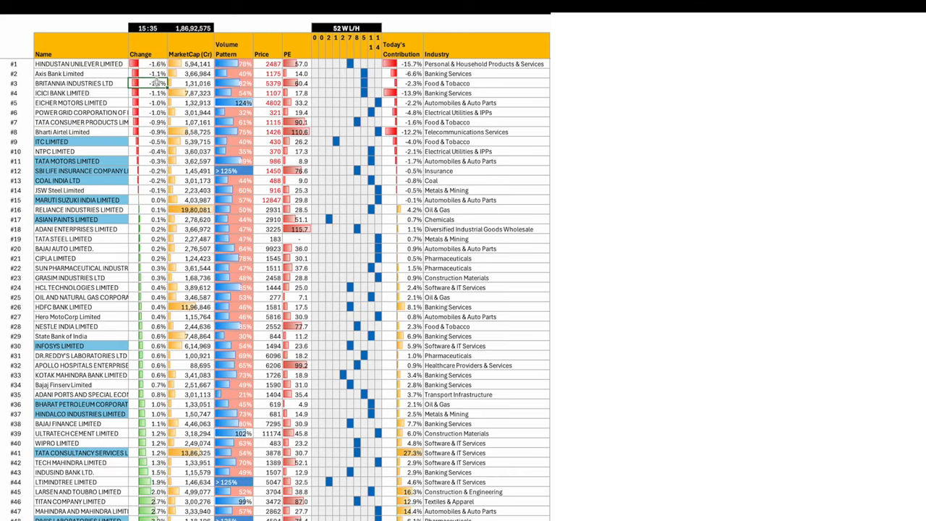
click(157, 93)
click(157, 102)
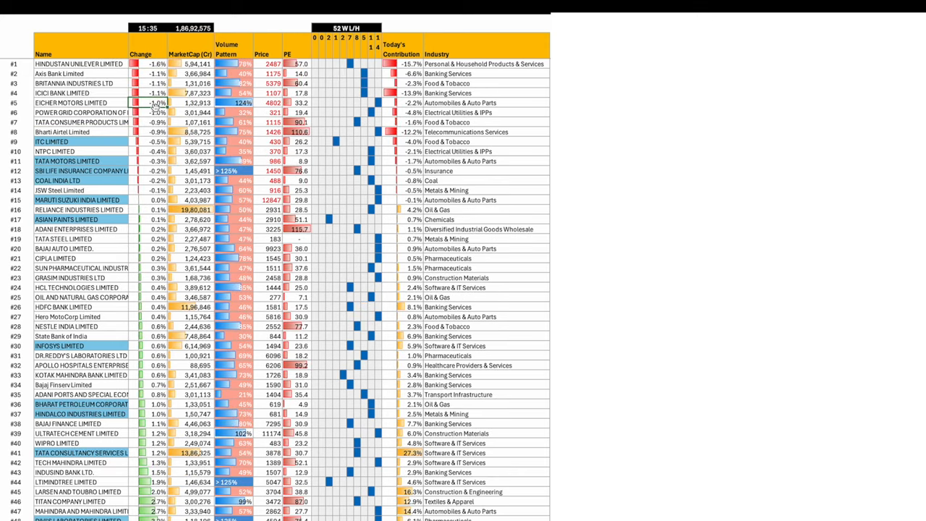
click(156, 121)
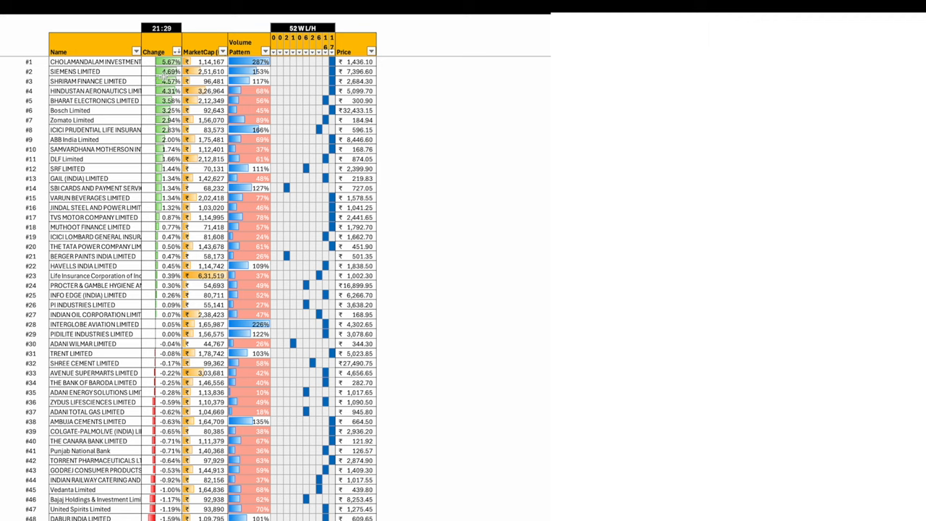
Step: Note the 5.67% top gainer and HAL/BEL rows, sort Change smallest first, and highlight the 29 weakest volume patterns
click(164, 63)
drag(130, 90, 116, 99)
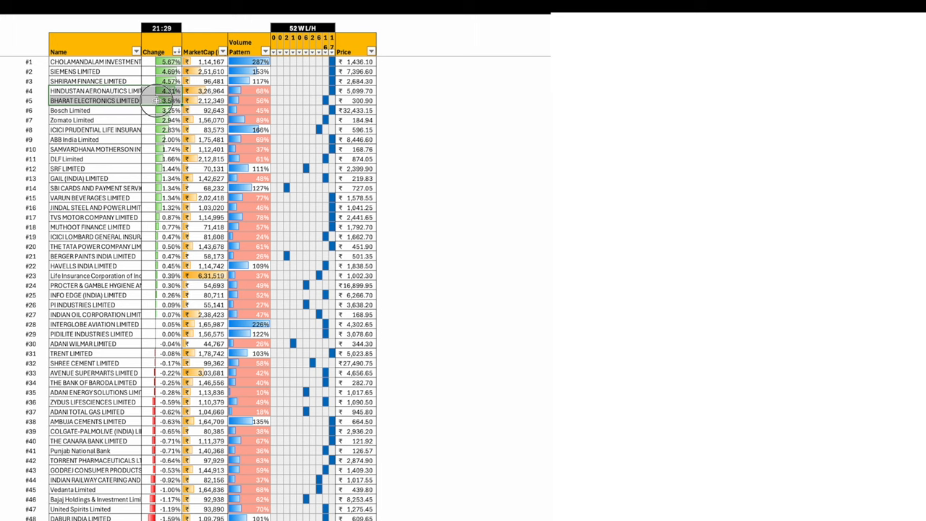
click(176, 51)
click(217, 90)
click(506, 157)
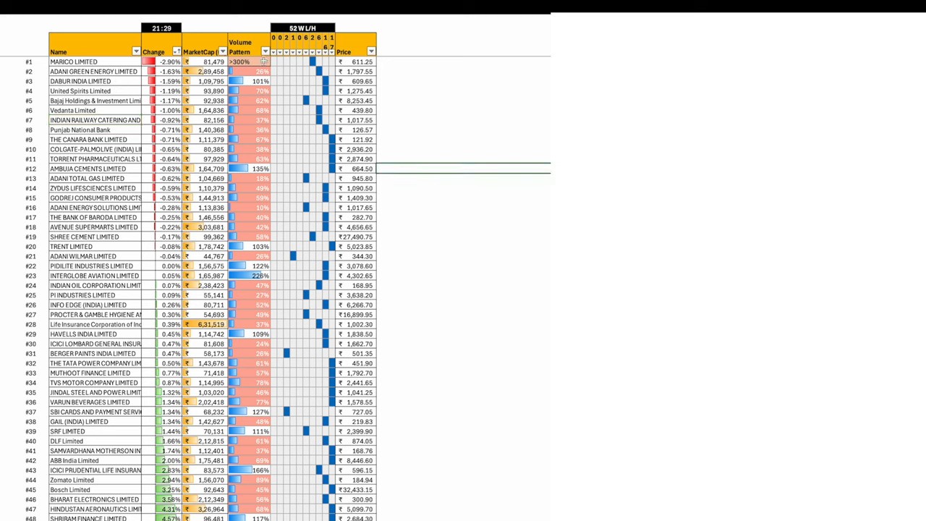
drag(249, 62, 246, 506)
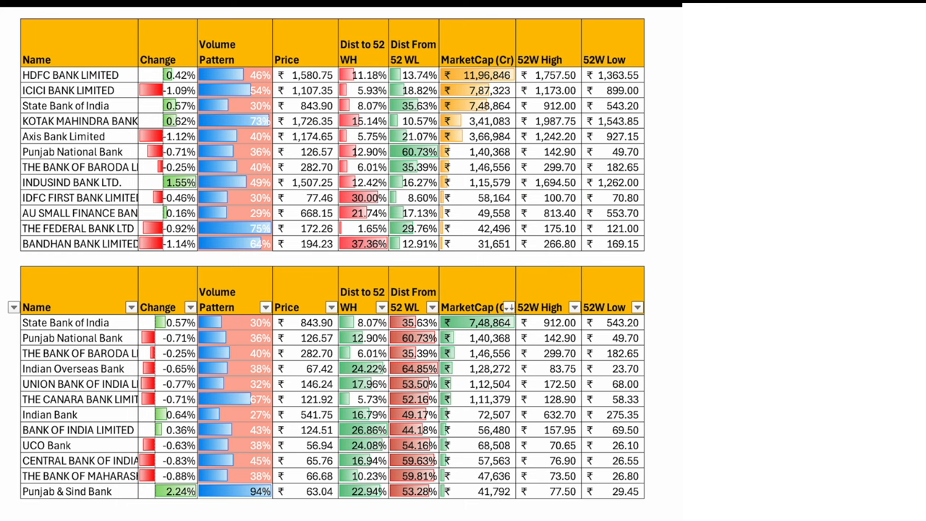
drag(165, 75, 158, 239)
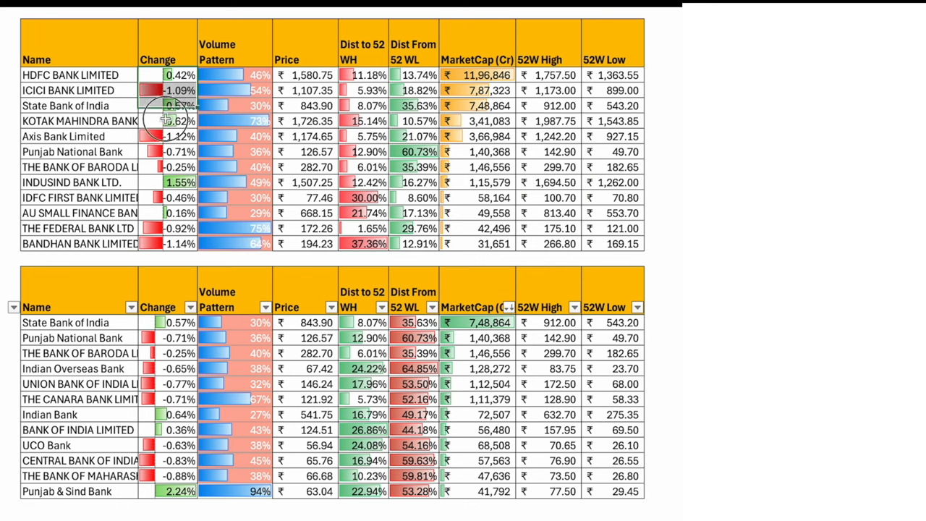
drag(171, 322, 168, 491)
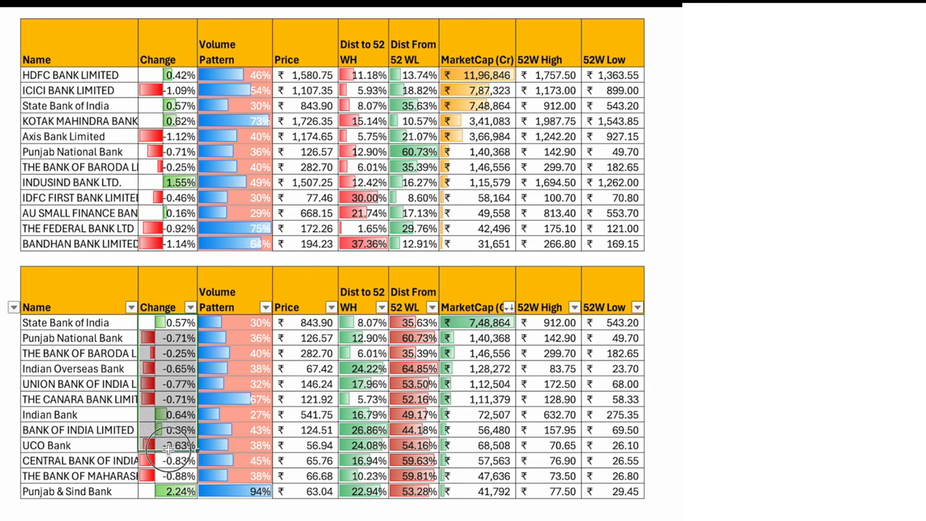
drag(233, 43, 235, 491)
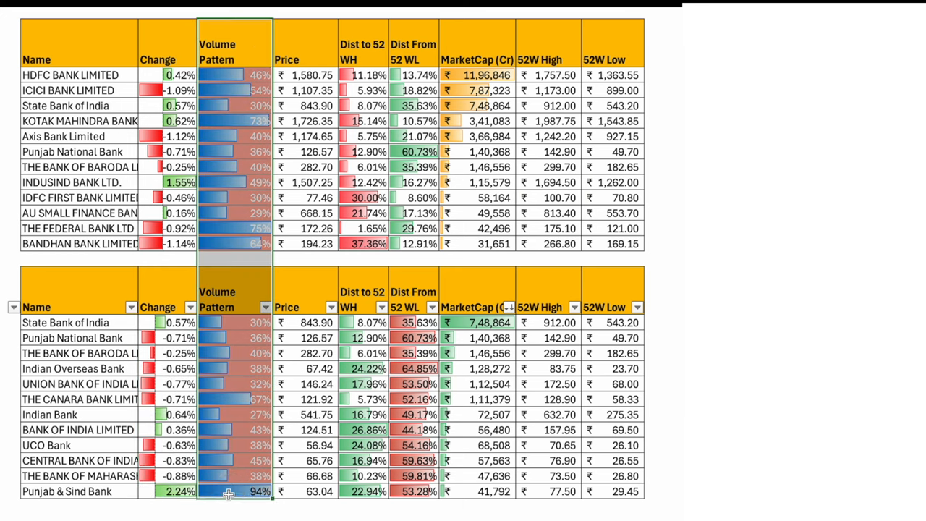
drag(249, 327, 247, 341)
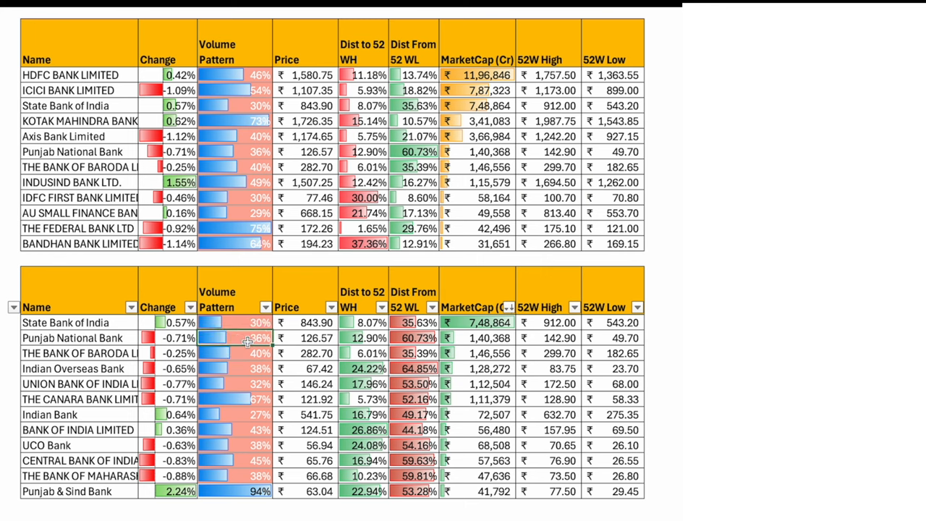
click(247, 354)
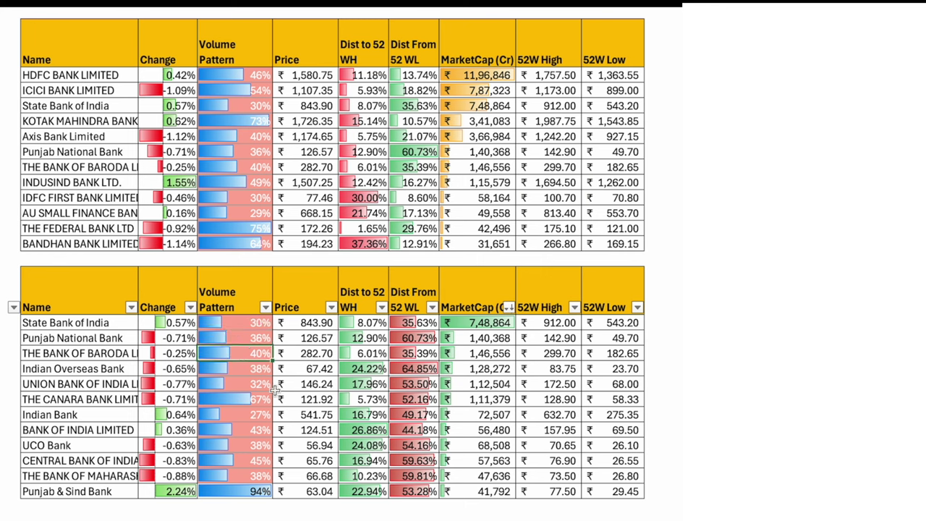
click(247, 81)
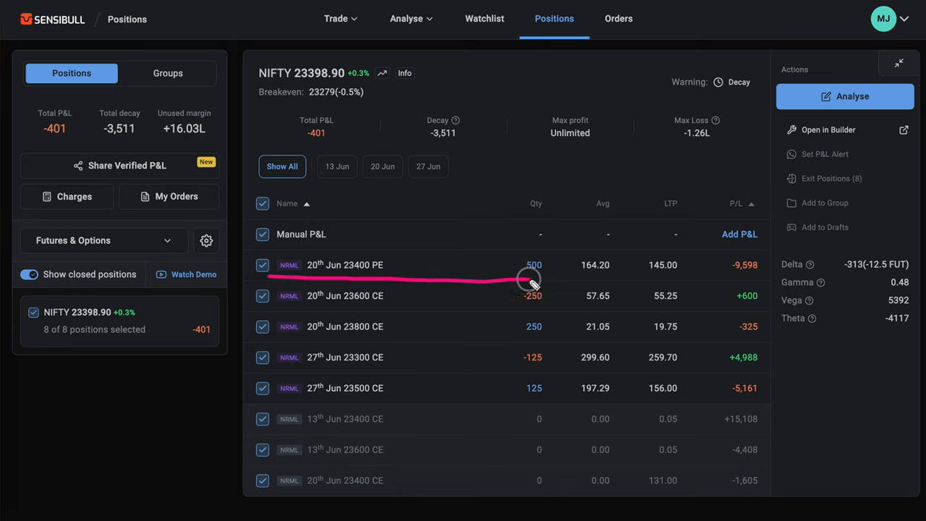
Step: Underline the 20 Jun 23400 PE row with arrows to its P/L and quantity columns
mouse_move(532, 283)
mouse_down()
mouse_move(762, 283)
mouse_move(445, 242)
mouse_move(265, 248)
mouse_move(271, 275)
mouse_up()
drag(686, 218, 709, 235)
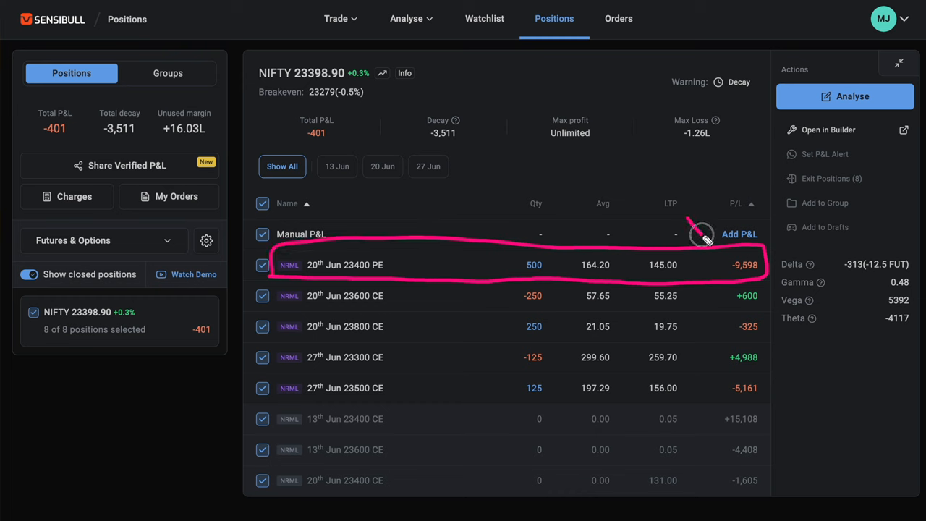
drag(506, 210, 522, 239)
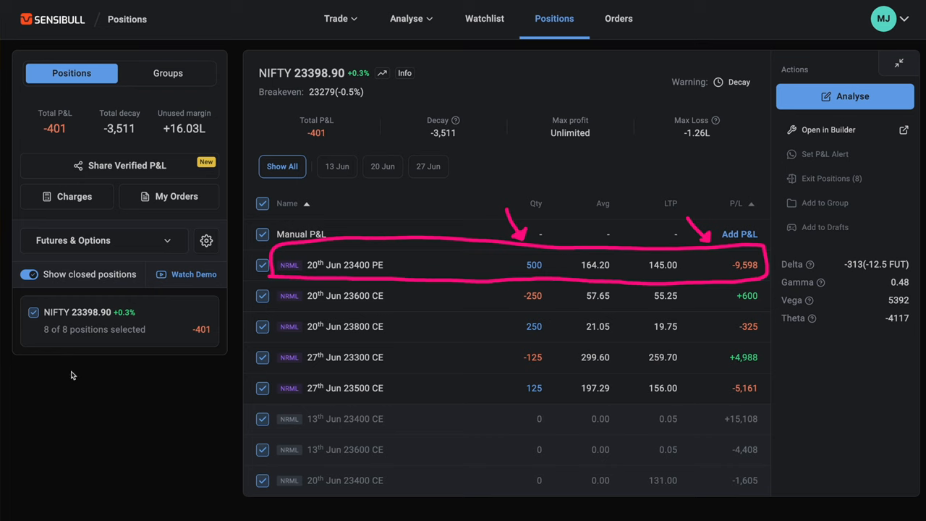
Step: Handwrite shorthand notes in pink ink beside and below the positions table
mouse_move(71, 374)
mouse_down()
mouse_move(75, 393)
mouse_move(71, 382)
mouse_up()
click(82, 392)
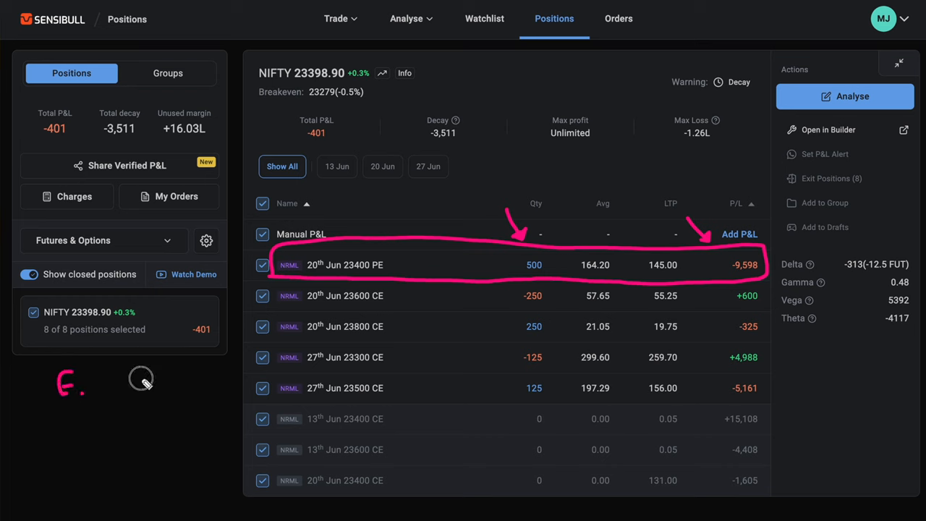
drag(142, 377, 139, 392)
drag(149, 391, 174, 388)
drag(63, 428, 72, 448)
drag(80, 450, 104, 451)
drag(99, 438, 187, 434)
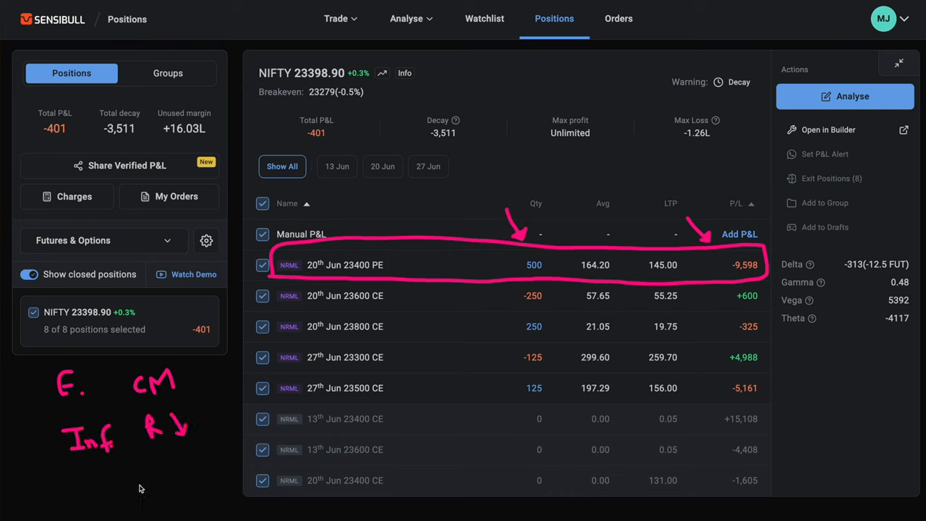
mouse_move(138, 472)
mouse_down()
mouse_move(139, 491)
mouse_move(147, 490)
mouse_up()
drag(154, 472, 168, 489)
mouse_move(25, 494)
mouse_down()
mouse_move(37, 509)
mouse_move(83, 502)
mouse_up()
mouse_move(93, 488)
mouse_down()
mouse_move(84, 503)
mouse_move(124, 507)
mouse_move(133, 520)
mouse_up()
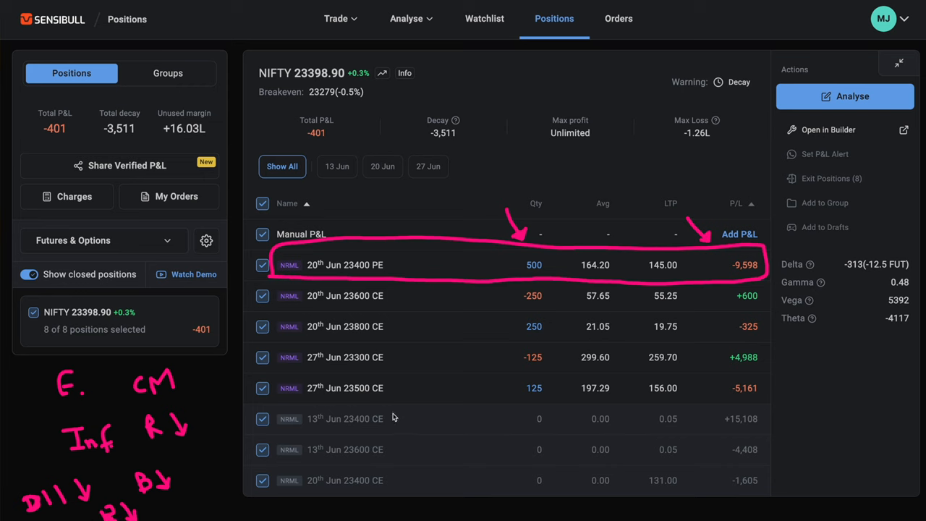
Step: Select the 13 Jun and 20 Jun 23400 CE positions and underline their +13,503 total P&L
click(263, 418)
click(263, 481)
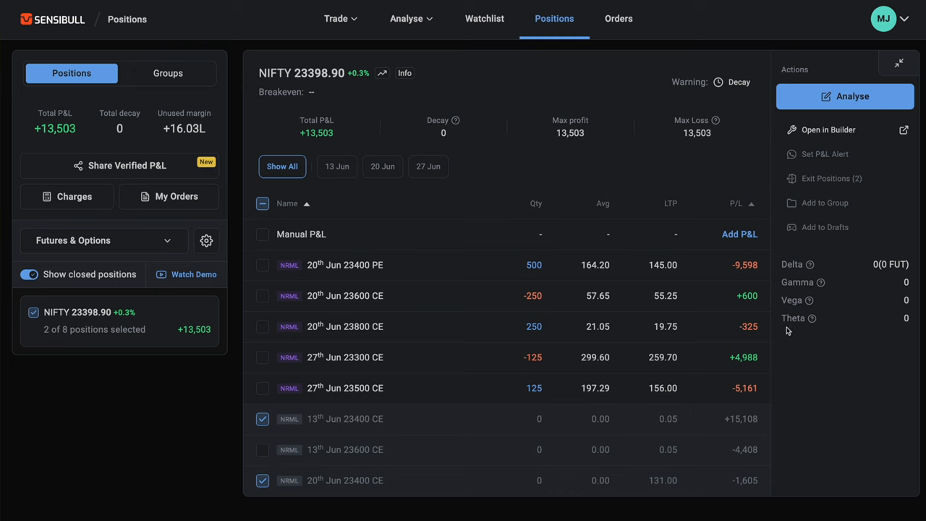
drag(299, 143, 340, 148)
drag(337, 433, 387, 431)
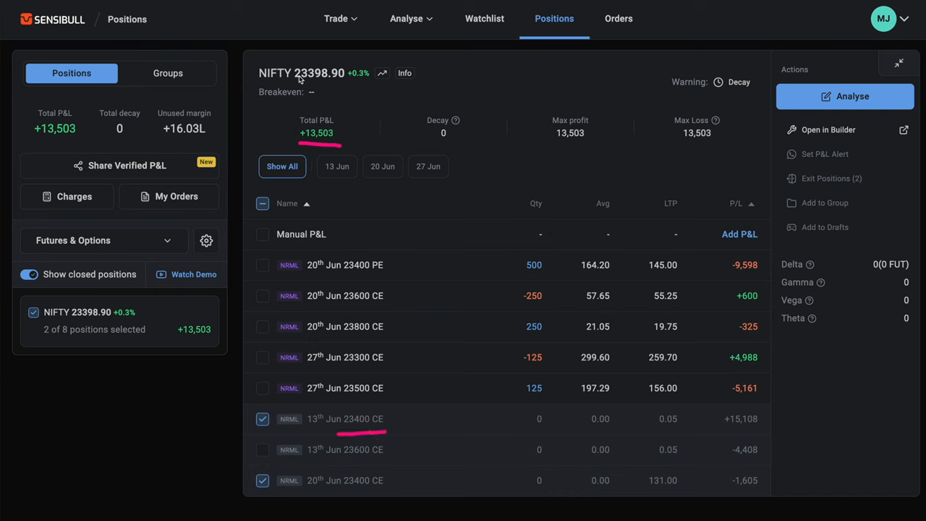
Step: Underline the NIFTY spot price, write a Nifty level note, and circle the +15,108 profit on 13 Jun 23400 CE
drag(260, 92, 355, 89)
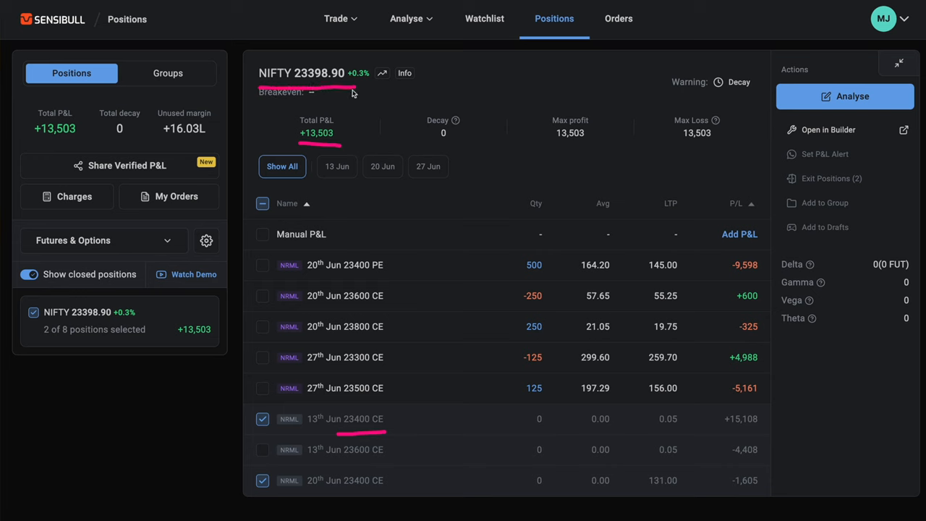
mouse_move(448, 72)
mouse_down()
mouse_move(463, 86)
mouse_move(509, 85)
mouse_up()
drag(513, 69, 522, 81)
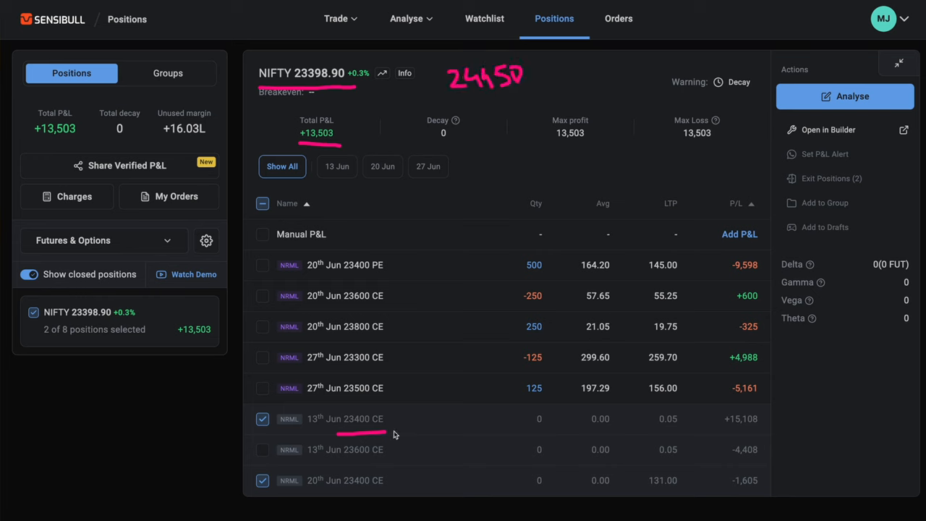
mouse_move(392, 432)
mouse_down()
mouse_move(432, 430)
mouse_move(434, 402)
mouse_up()
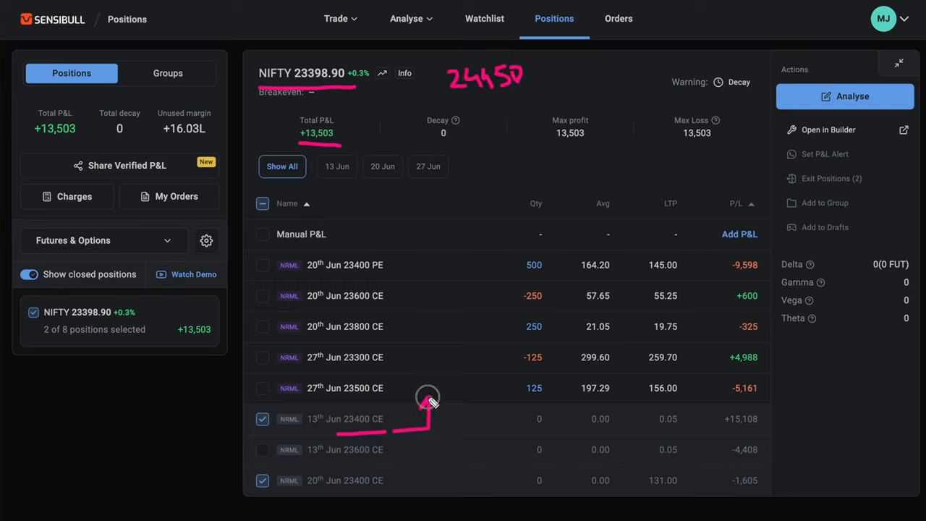
mouse_move(722, 431)
mouse_down()
mouse_move(745, 438)
mouse_move(765, 418)
mouse_move(721, 421)
mouse_up()
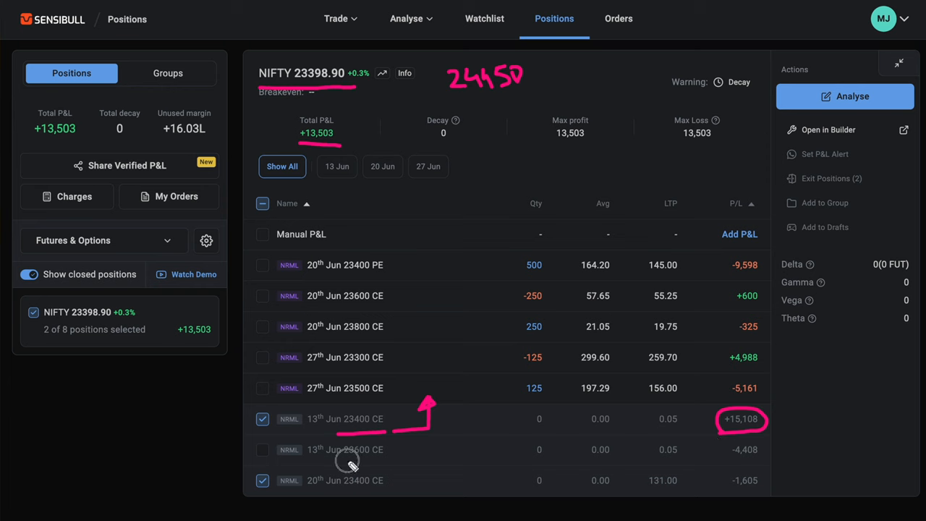
Step: Mark the 13 Jun 23600 CE row and its 0.05 last traded prices, then select only the 20 Jun 23400 PE position
drag(345, 457, 386, 455)
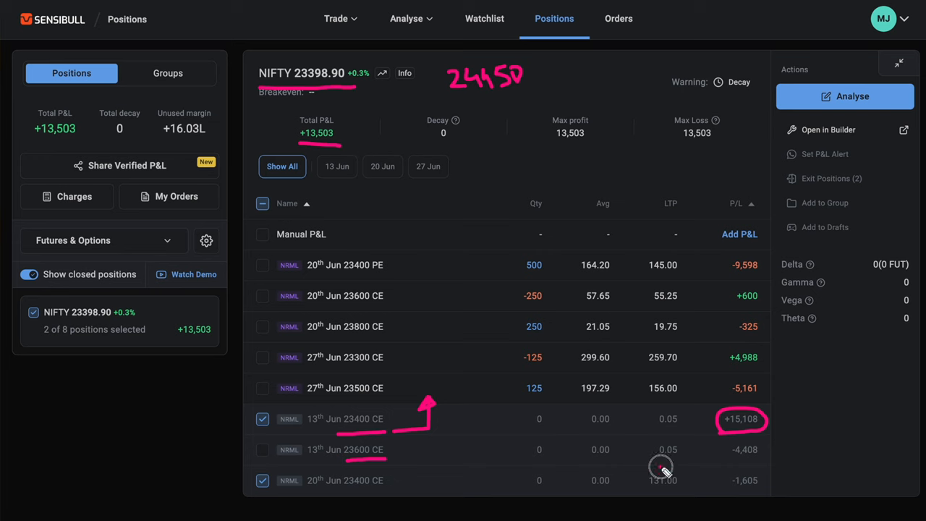
drag(660, 467, 683, 467)
mouse_move(655, 436)
mouse_down()
mouse_move(681, 433)
mouse_move(680, 463)
mouse_up()
mouse_move(775, 481)
mouse_down()
mouse_move(793, 473)
mouse_move(782, 486)
mouse_up()
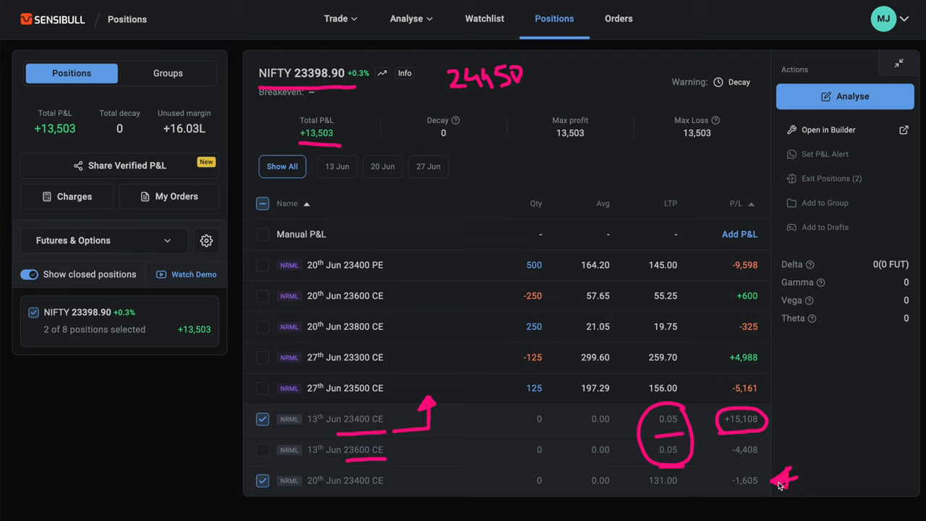
click(263, 266)
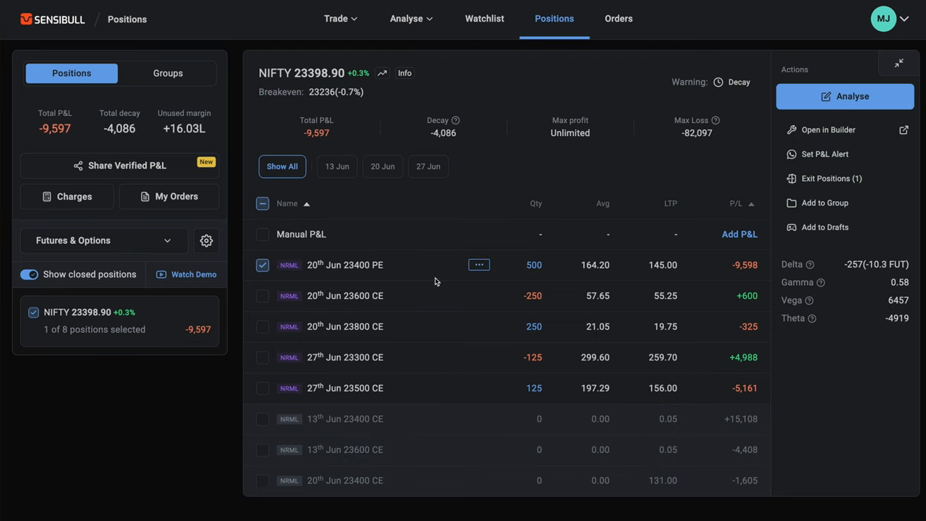
Step: Highlight the PE position's 164.20 average price, then deselect the 20 Jun 23400 PE position
drag(693, 271, 583, 270)
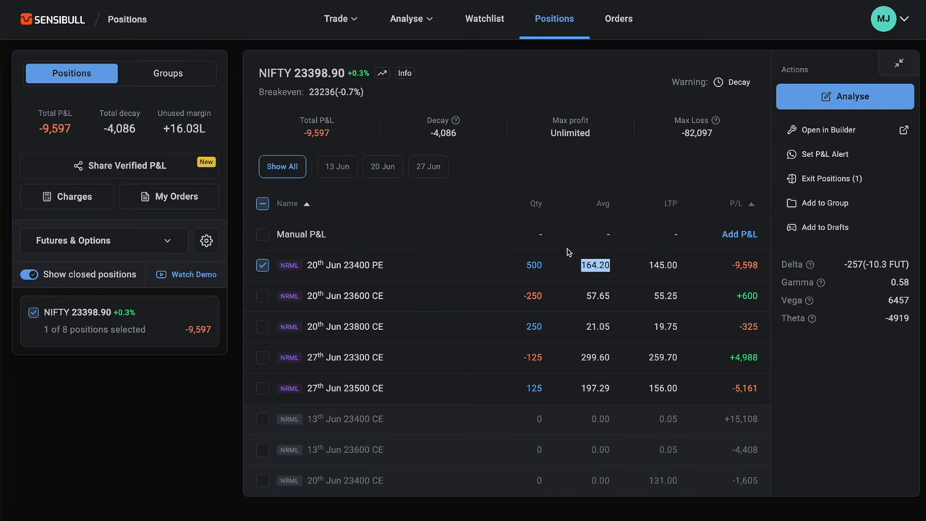
click(567, 247)
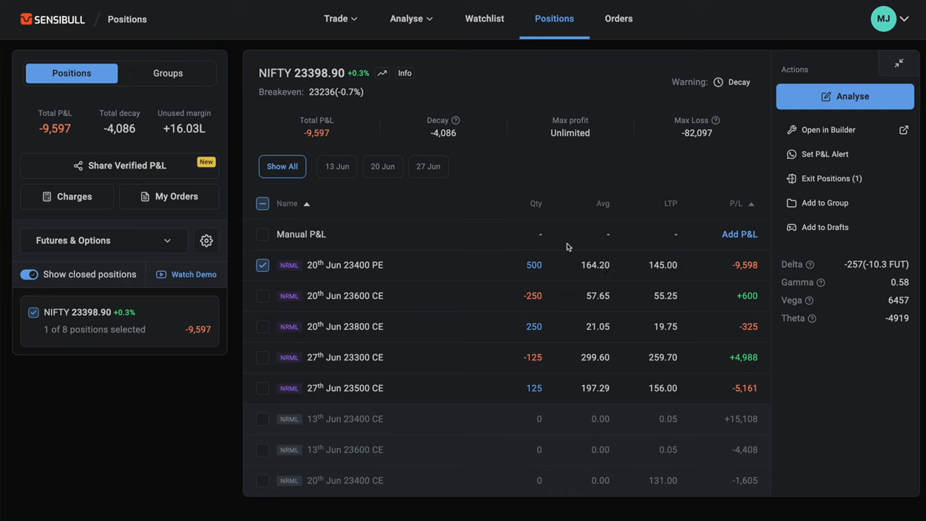
click(263, 265)
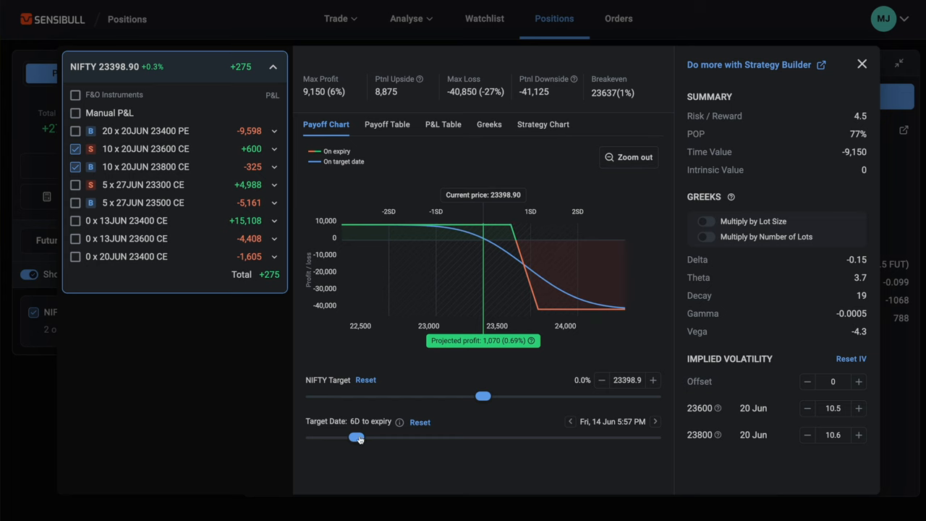
Step: Drag the Target Date slider to the 20 Jun expiry, projecting a 9,150 profit
drag(356, 437, 661, 436)
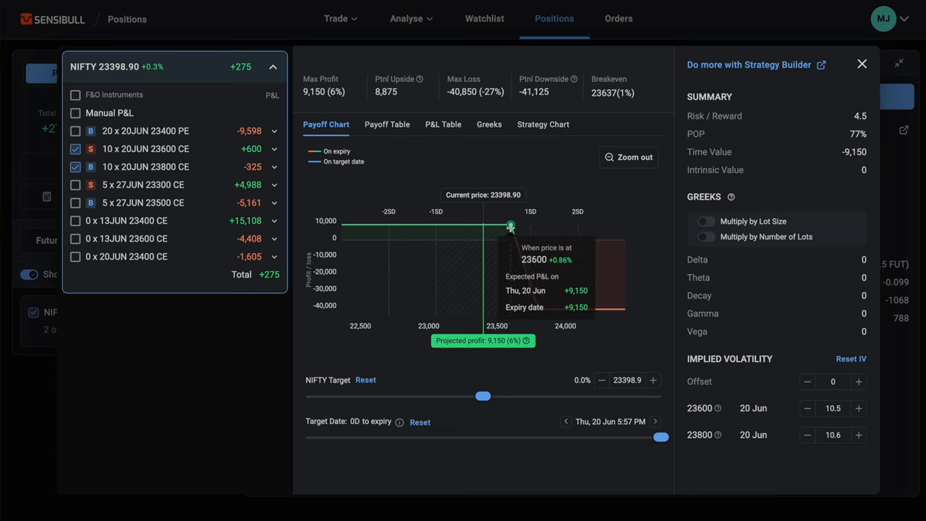
Step: Dismiss the payoff analysis to see the three closed CE positions totalling +9,095 P&L
key(Escape)
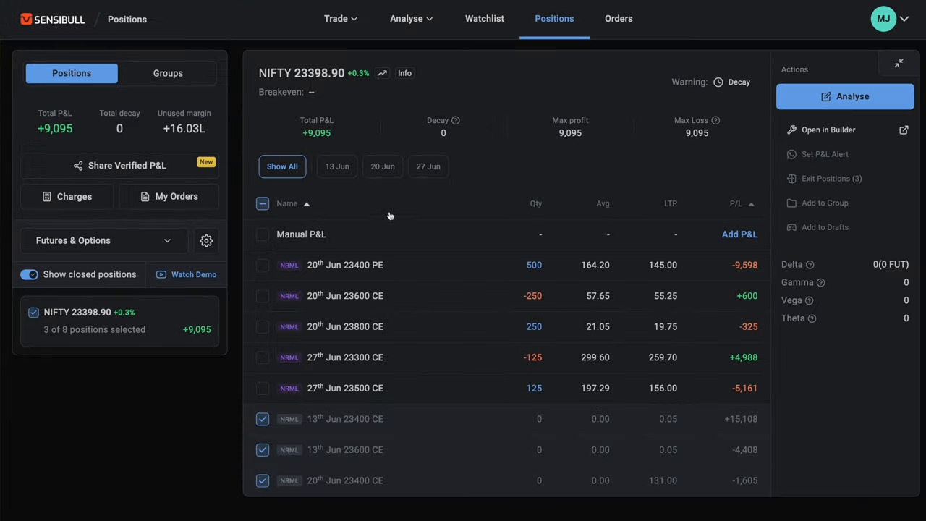